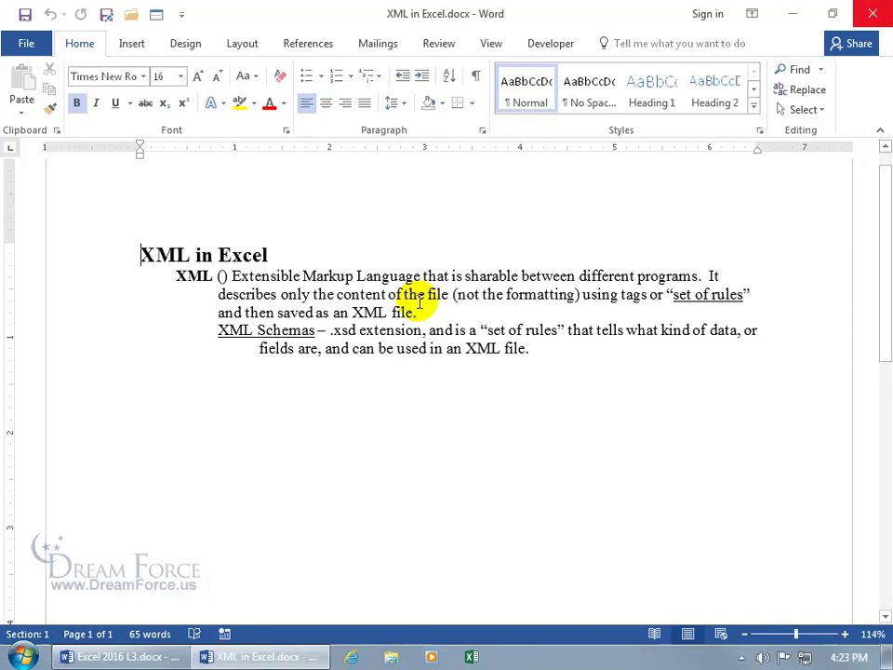
# - Minimize Word and select the desktop files Schema.xsd and Customers.xml to check their details
pyautogui.click(792, 14)
pyautogui.click(504, 312)
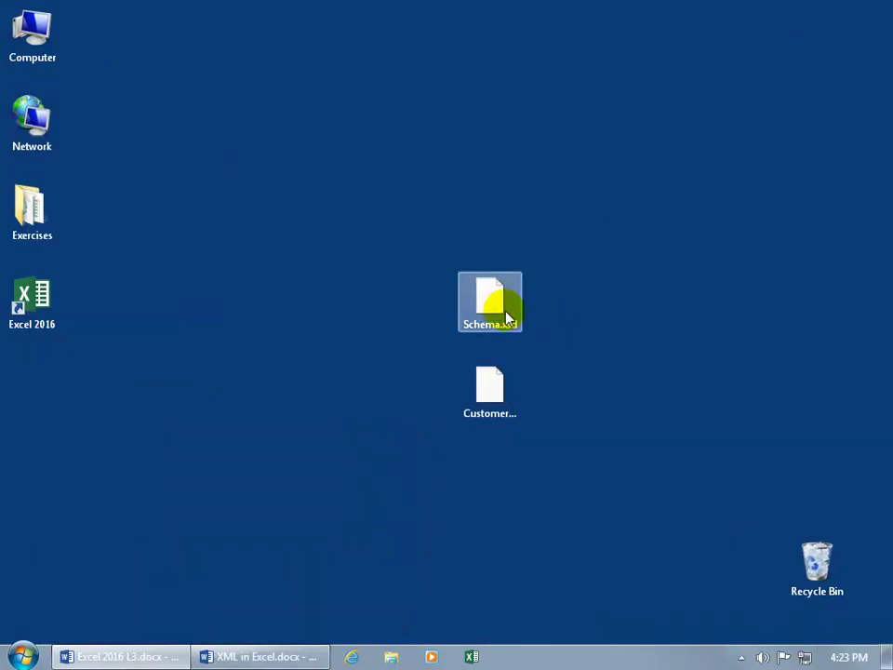
pyautogui.click(498, 387)
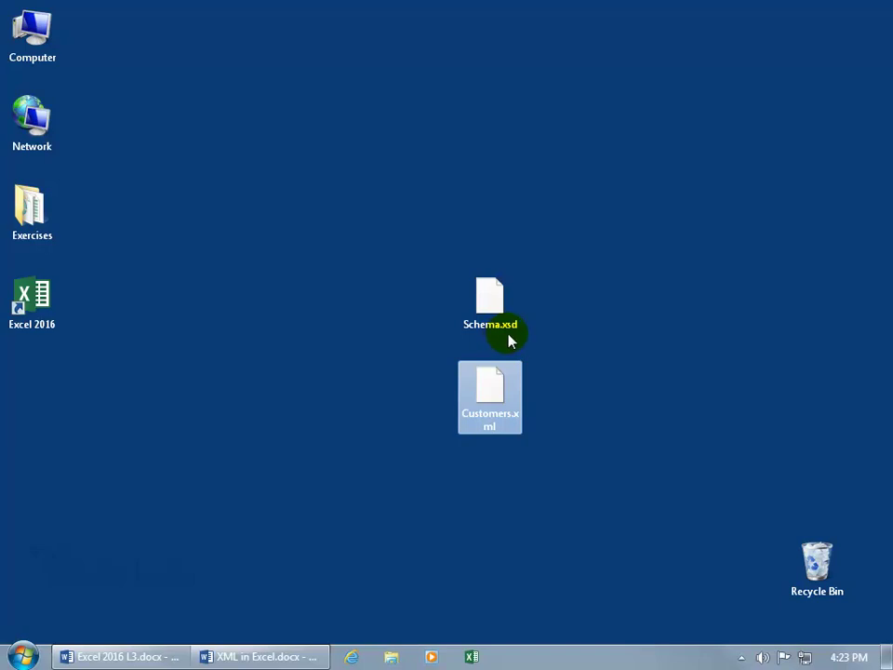
pyautogui.moveTo(505, 428)
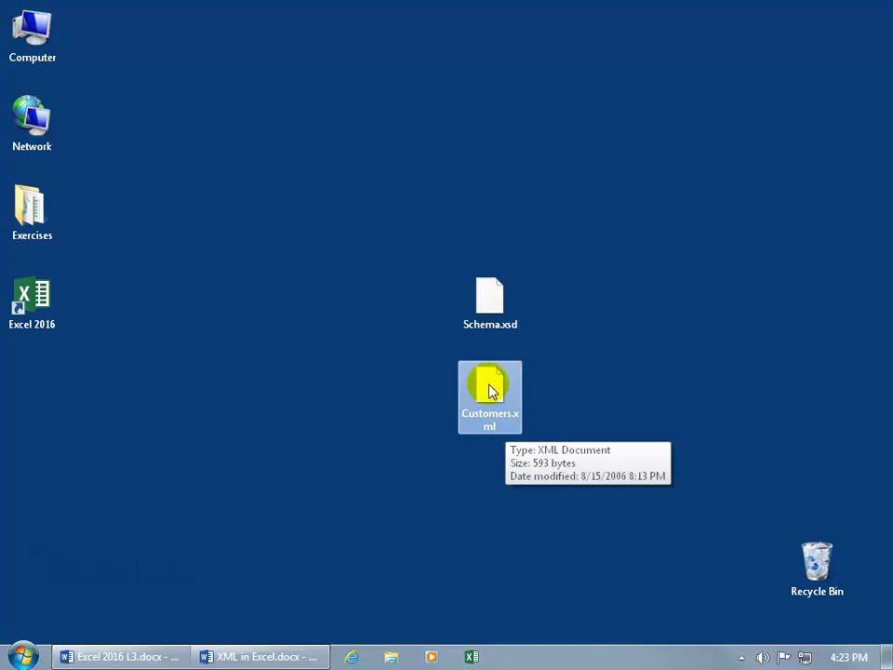
# - Open Customers.xml in WordPad to review its three CustAddress customer records
pyautogui.doubleClick(490, 391)
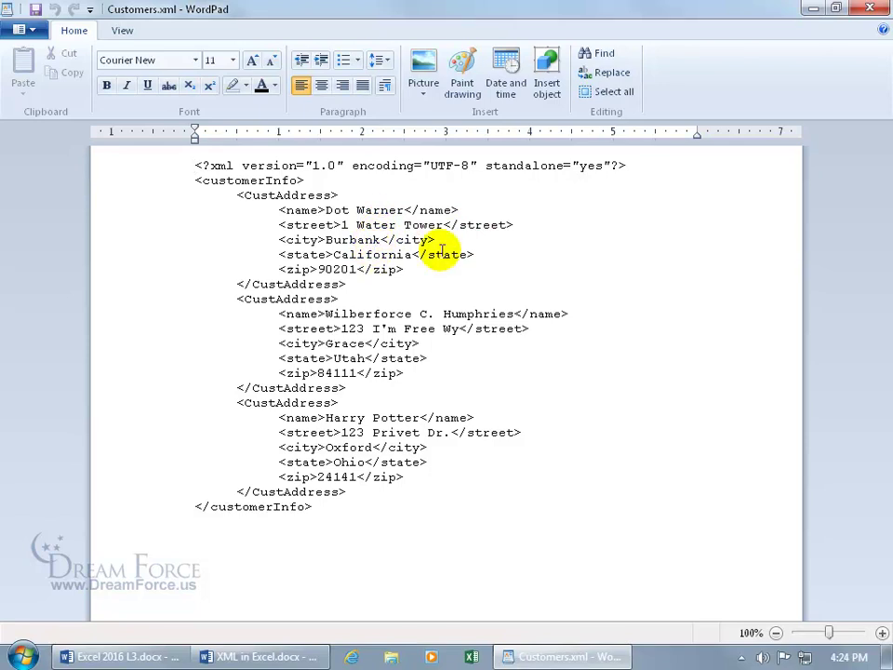
# - Close WordPad, try opening Schema.xsd, dismiss the no-program message, and launch Notepad from Start
pyautogui.click(870, 8)
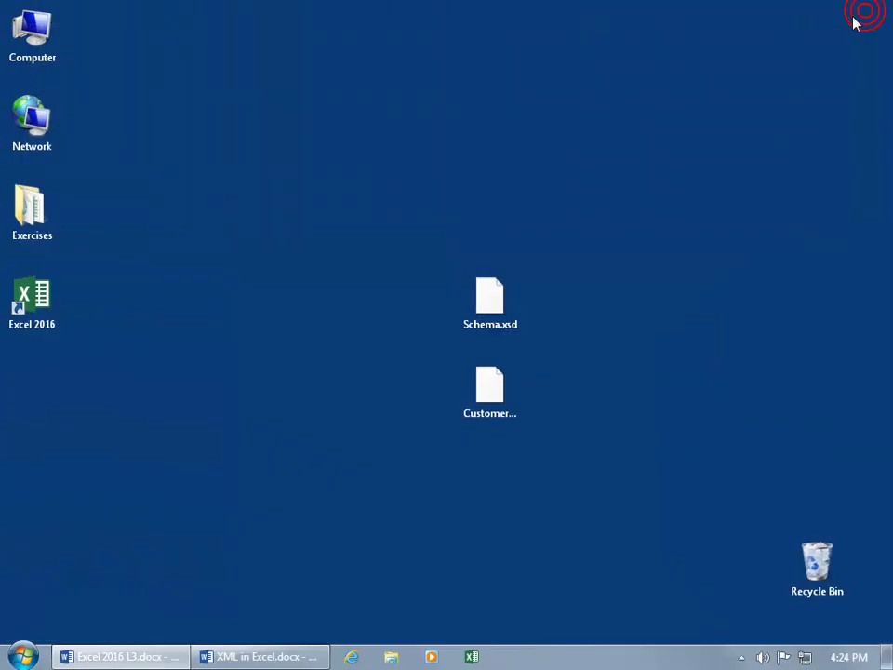
pyautogui.click(503, 303)
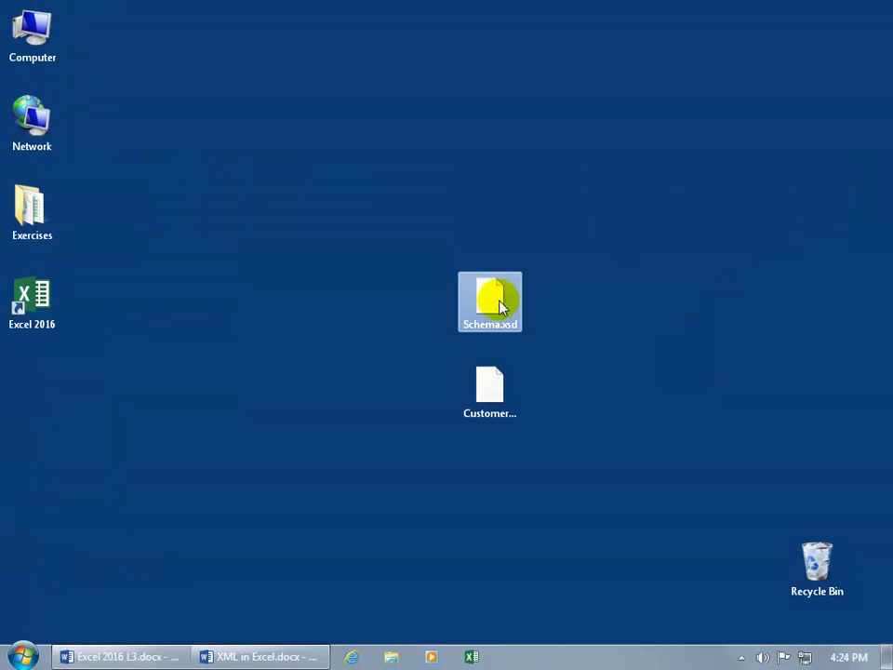
pyautogui.doubleClick(500, 307)
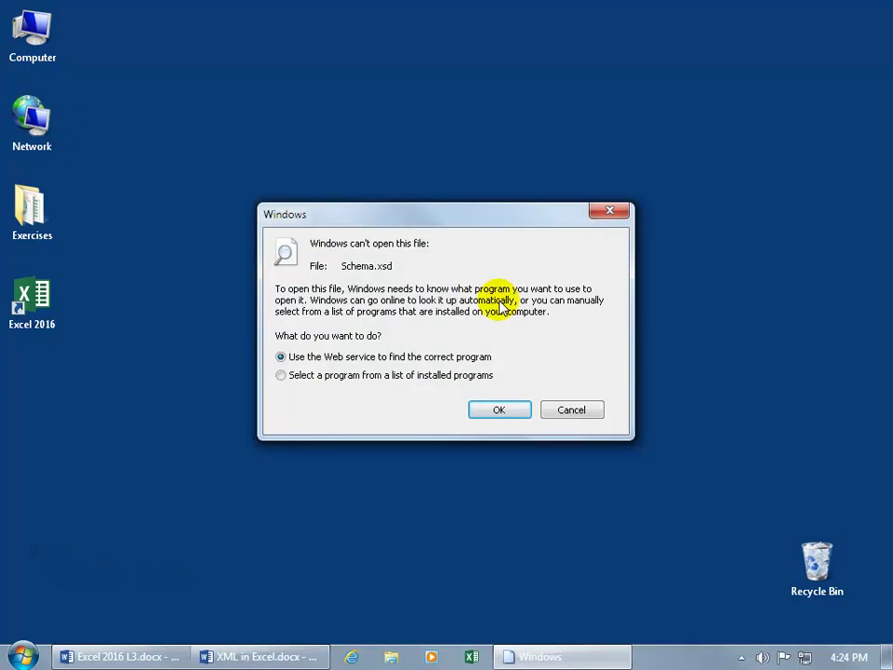
pyautogui.click(569, 410)
pyautogui.click(20, 656)
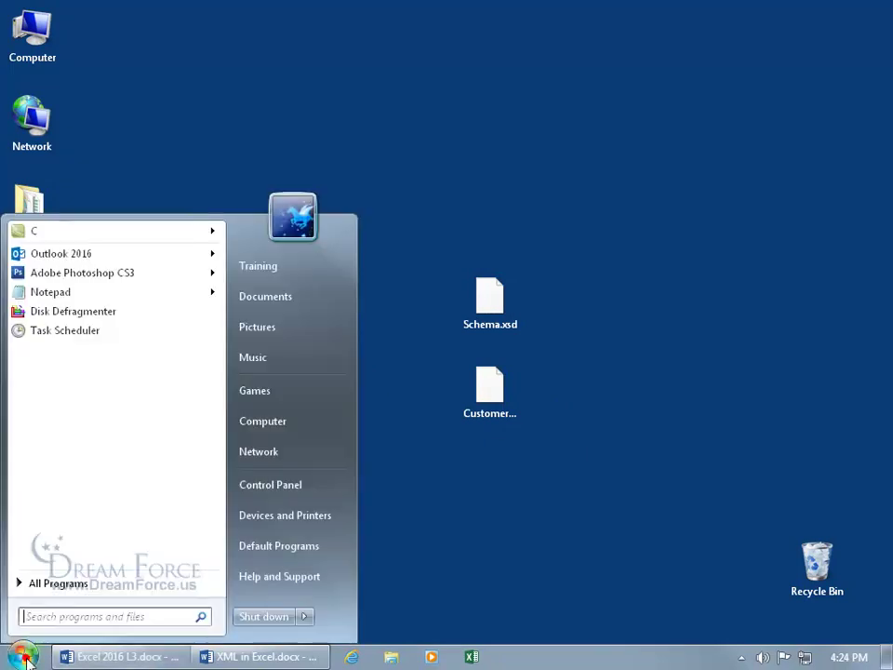
pyautogui.click(47, 292)
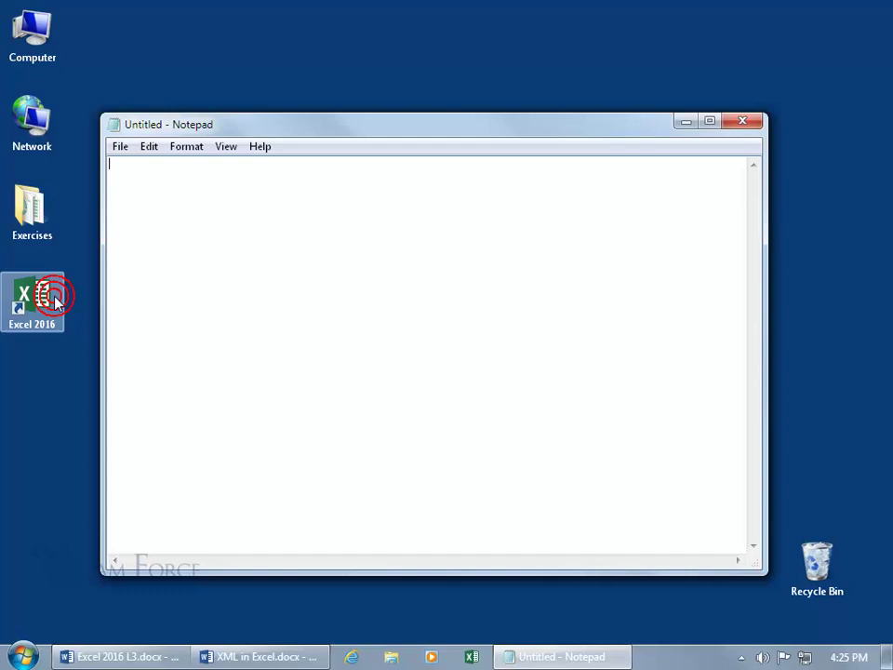
# - Open Schema.xsd in Notepad using the All Files filter, read the customerInfo schema, then close Notepad
pyautogui.click(120, 147)
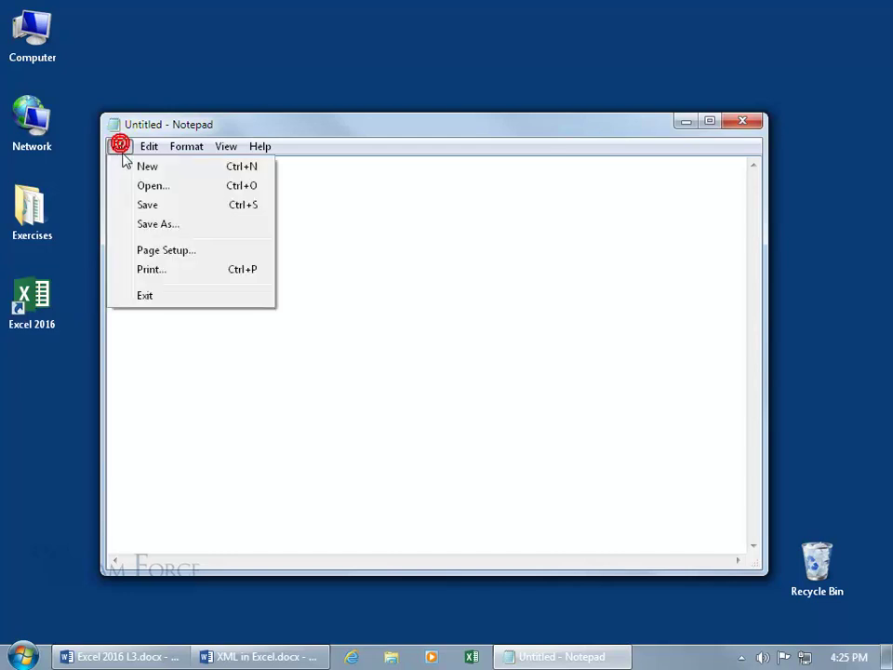
pyautogui.click(133, 186)
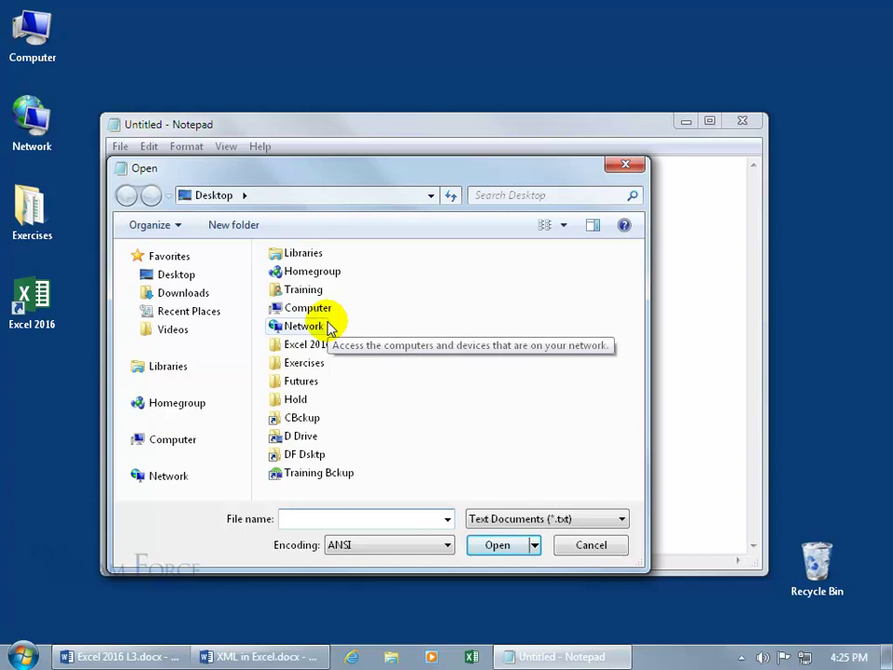
pyautogui.click(530, 527)
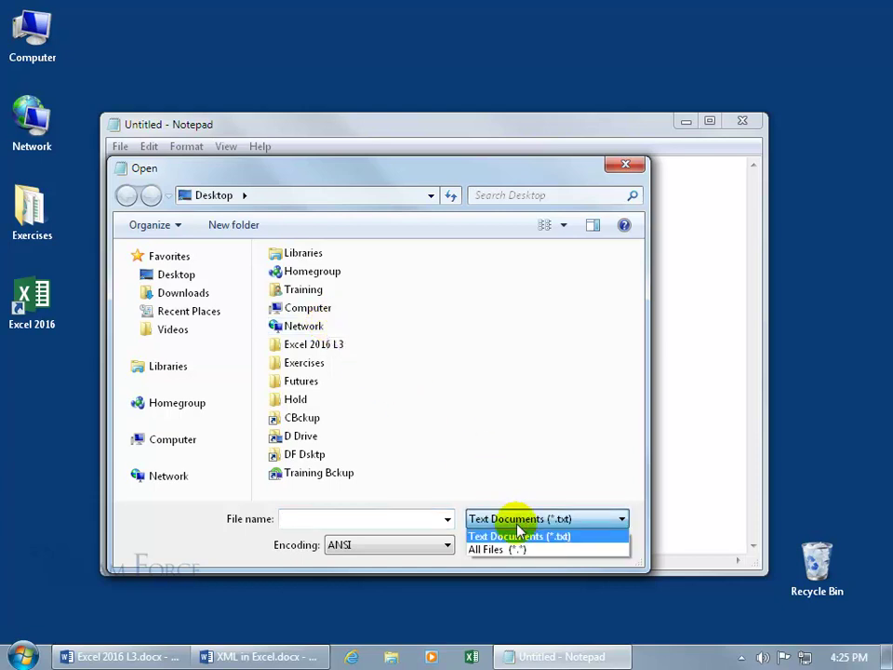
pyautogui.click(500, 549)
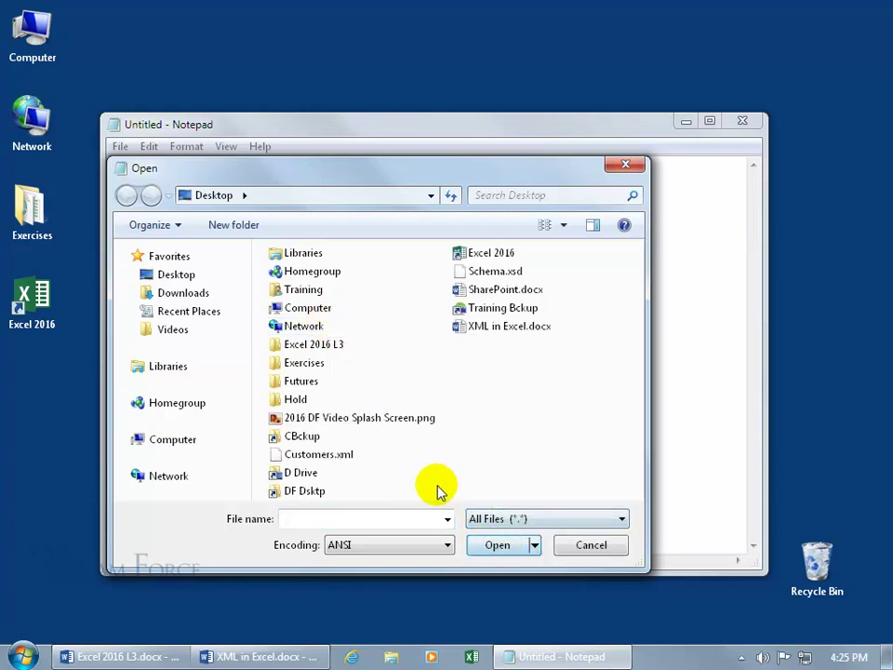
pyautogui.doubleClick(500, 272)
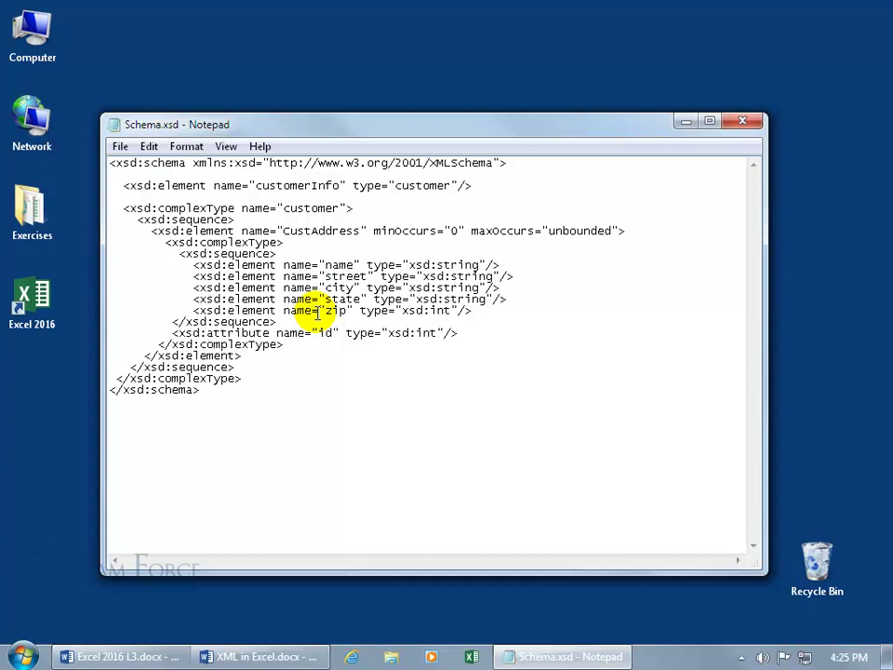
pyautogui.click(742, 122)
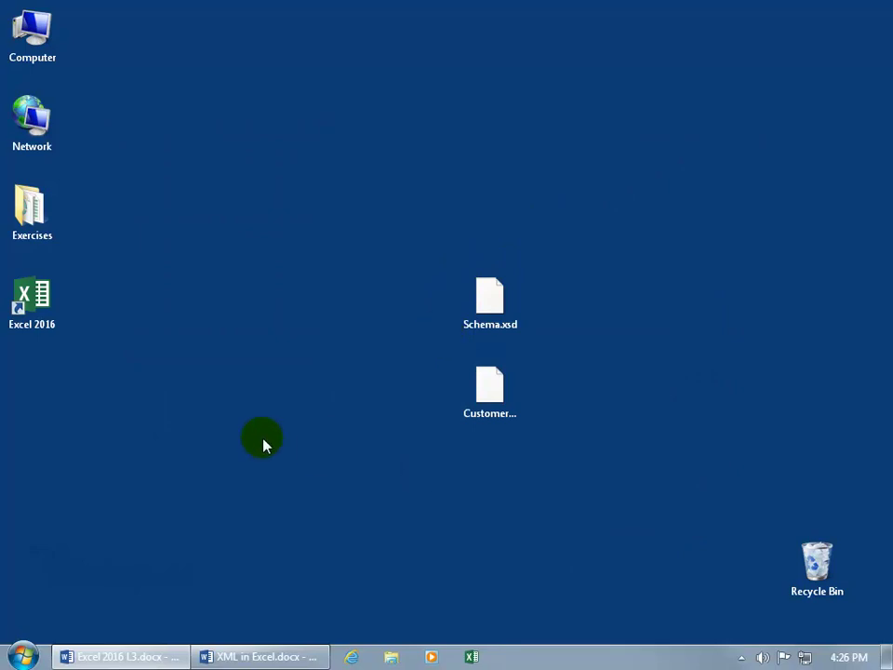
# - Launch Excel 2016 and enable the Developer tab through Customize the Ribbon
pyautogui.doubleClick(52, 313)
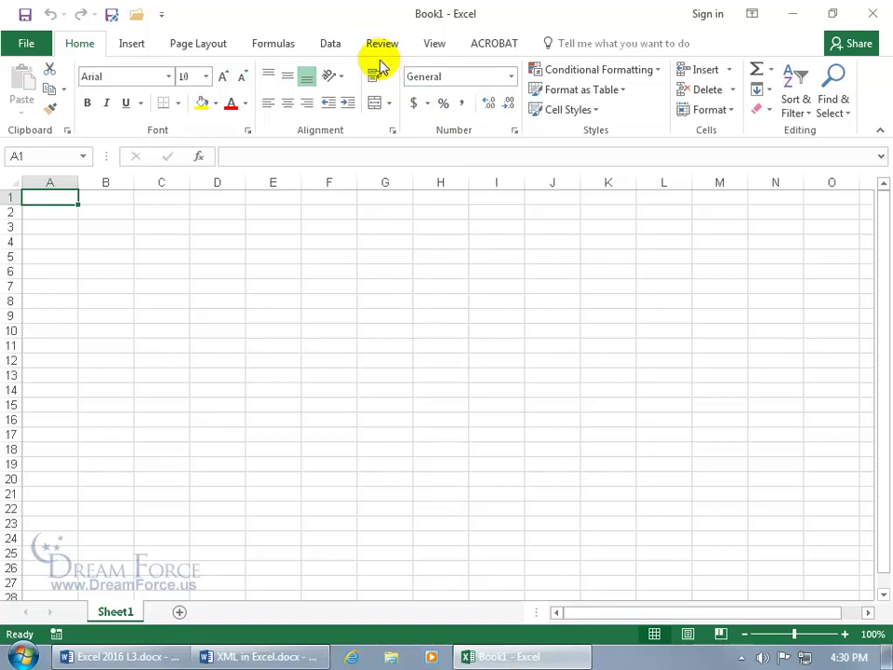
pyautogui.rightClick(380, 63)
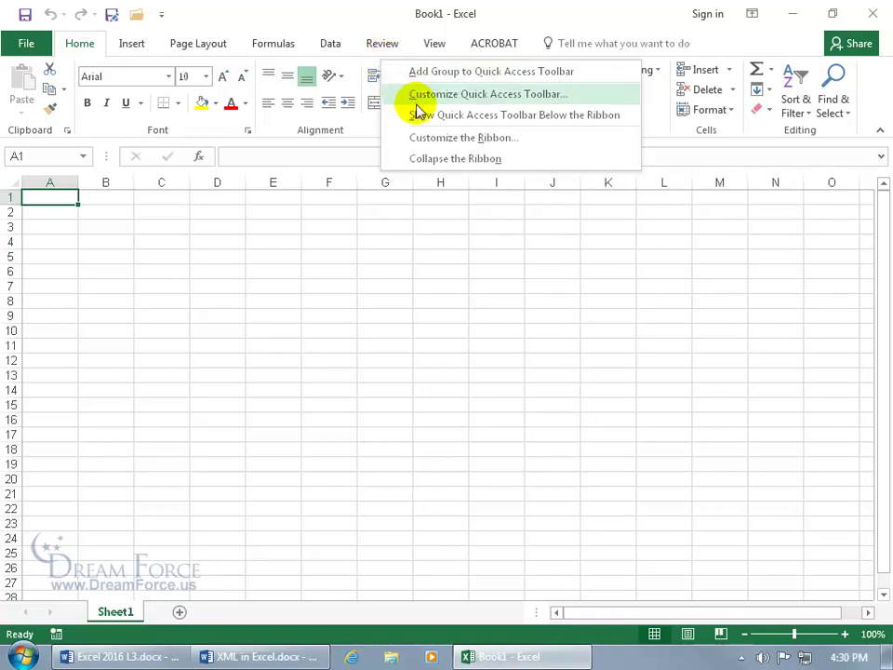
pyautogui.click(431, 141)
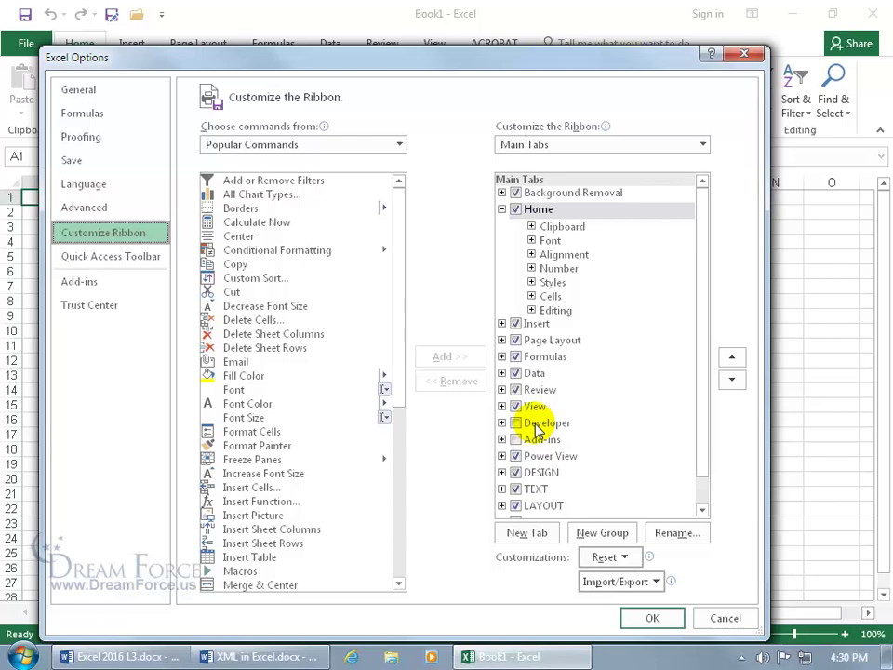
pyautogui.click(516, 423)
pyautogui.click(644, 616)
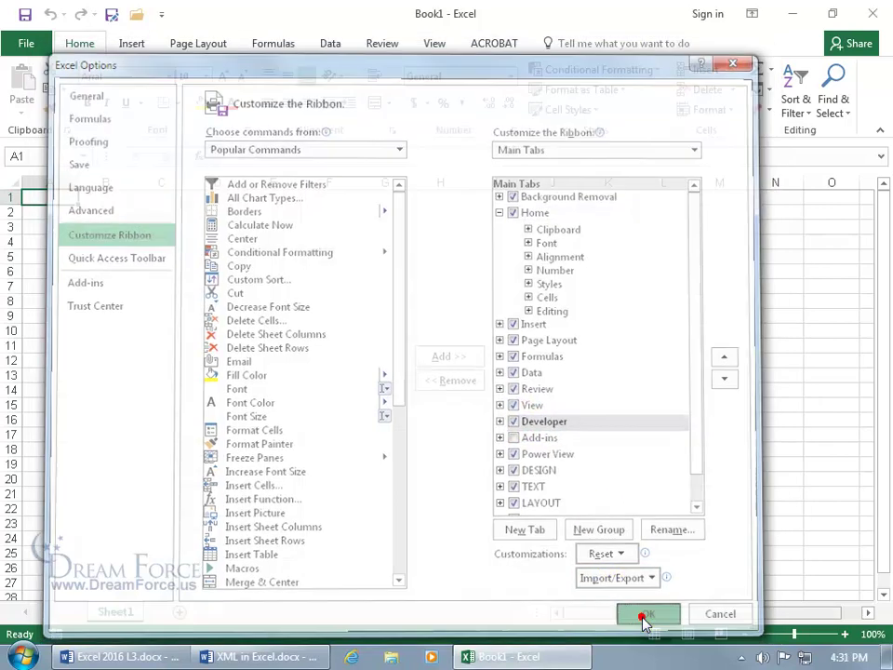
pyautogui.click(488, 46)
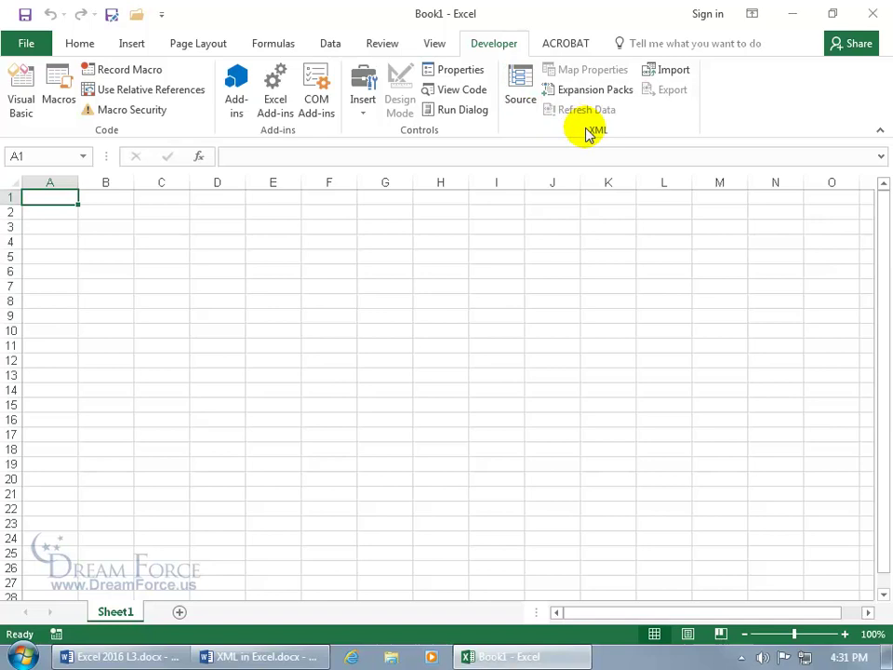
# - From the XML Source pane's XML Maps dialog, add Schema.xsd as a new map
pyautogui.click(521, 84)
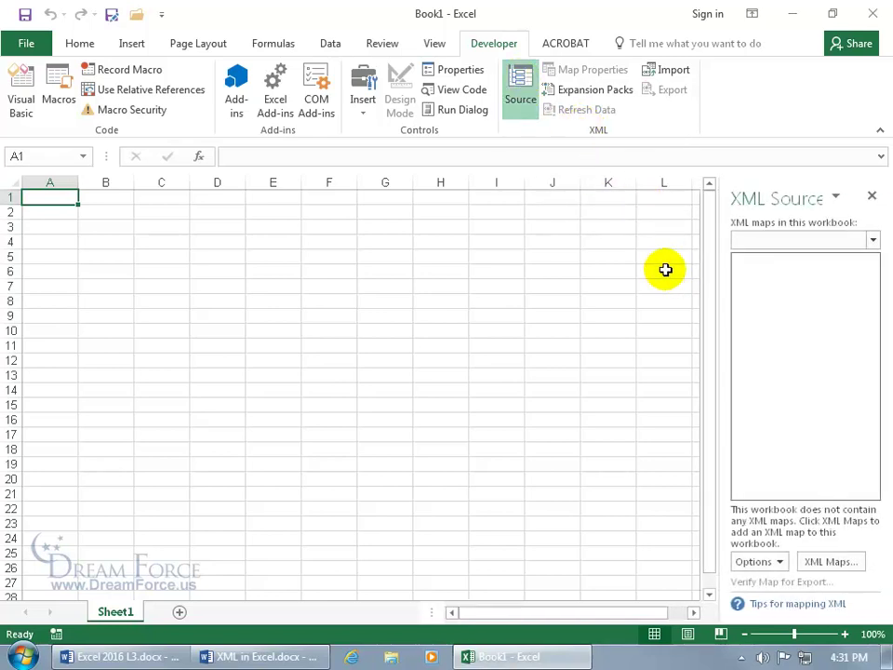
pyautogui.click(842, 563)
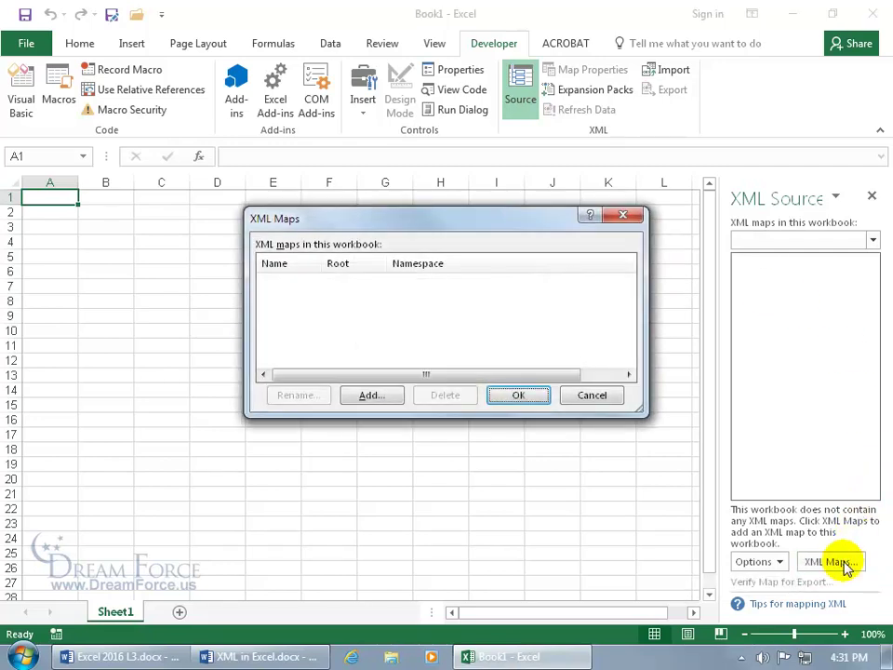
pyautogui.click(369, 397)
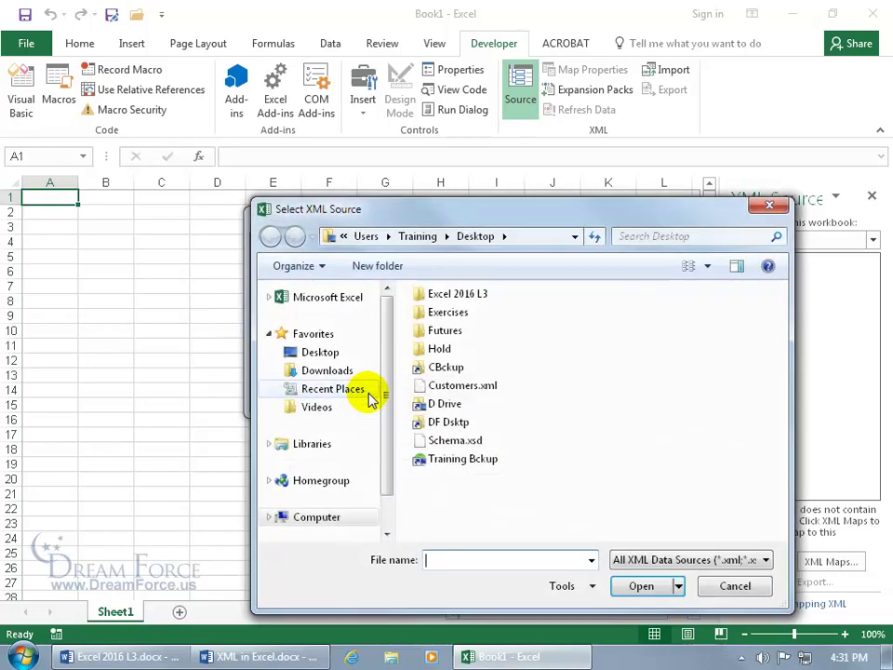
pyautogui.click(455, 441)
pyautogui.doubleClick(456, 441)
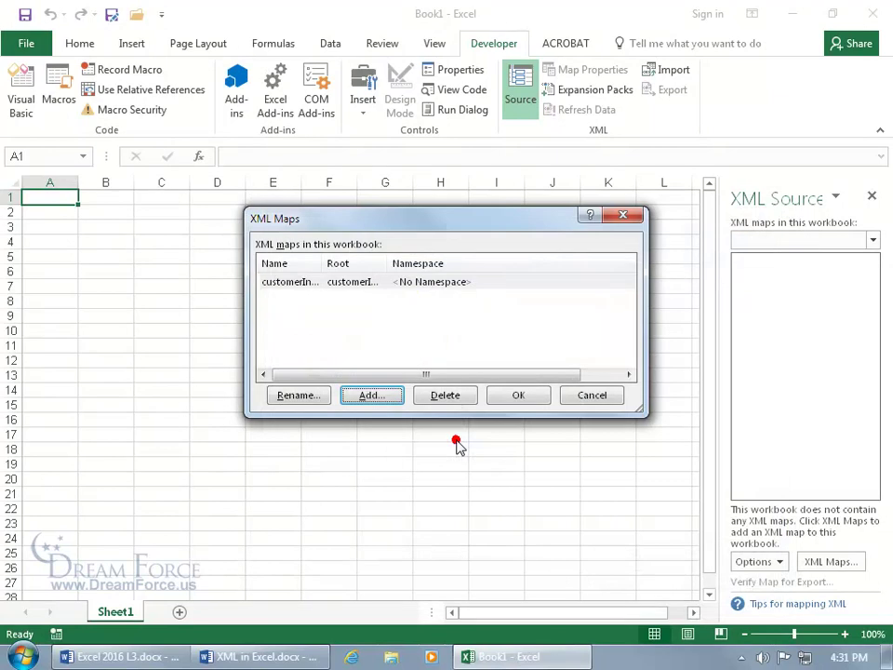
# - Widen the Name and Root columns to show customerInfo_Map, then confirm the map
pyautogui.doubleClick(320, 265)
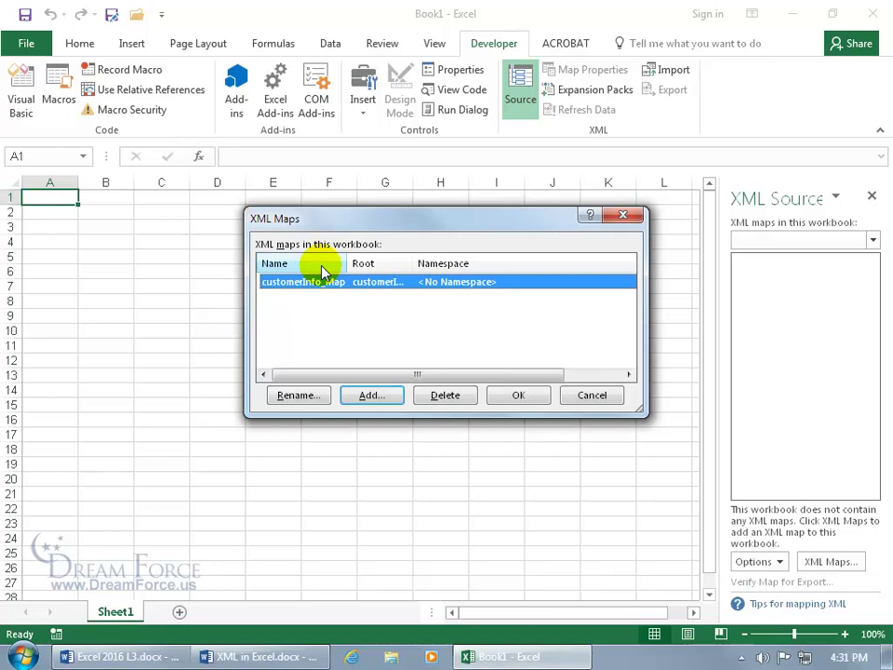
pyautogui.moveTo(347, 265); pyautogui.dragTo(359, 264)
pyautogui.moveTo(421, 263); pyautogui.dragTo(442, 263)
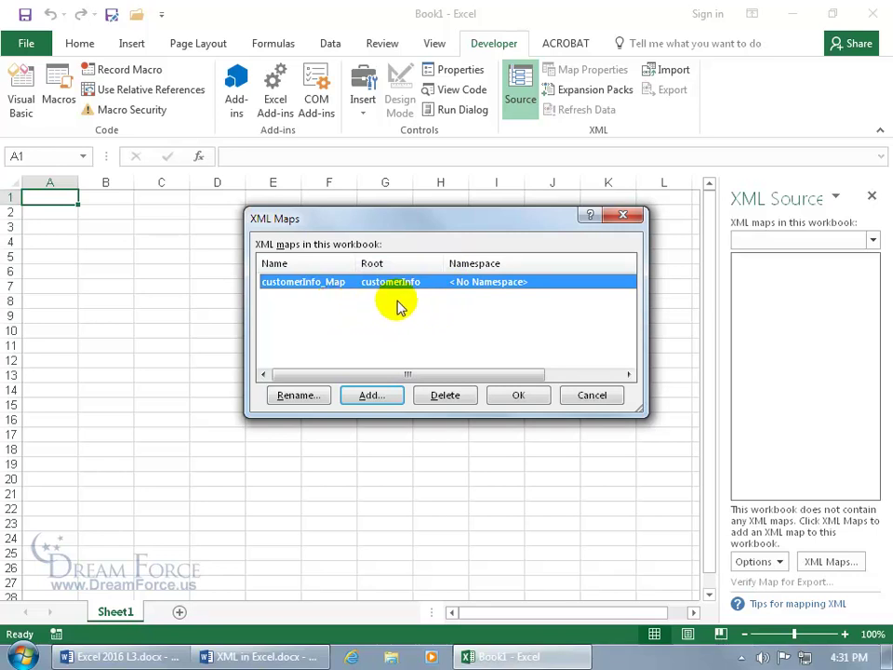
pyautogui.click(520, 397)
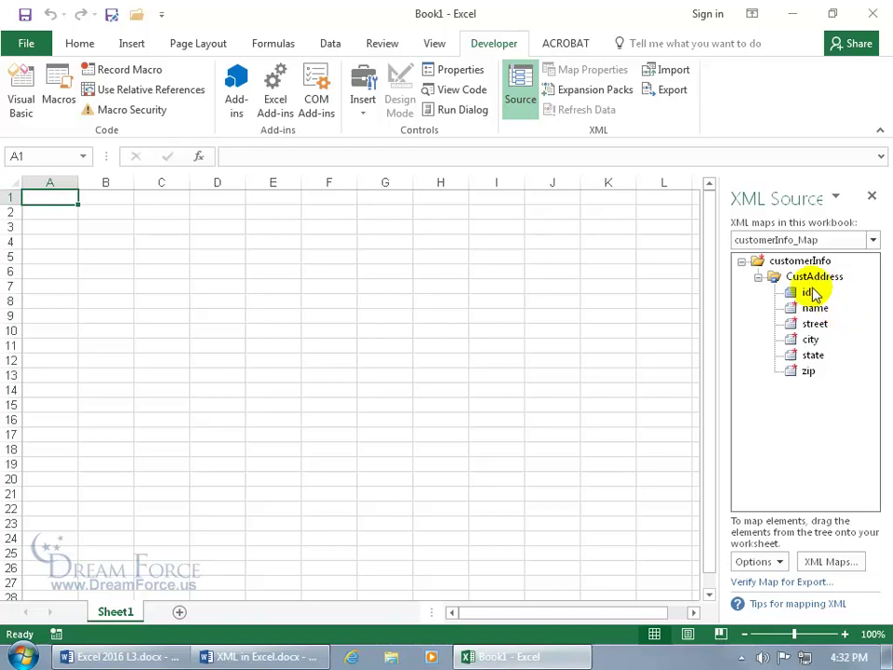
# - Map the id element into cell C4 and the name element into cell E11
pyautogui.moveTo(813, 293); pyautogui.dragTo(393, 255)
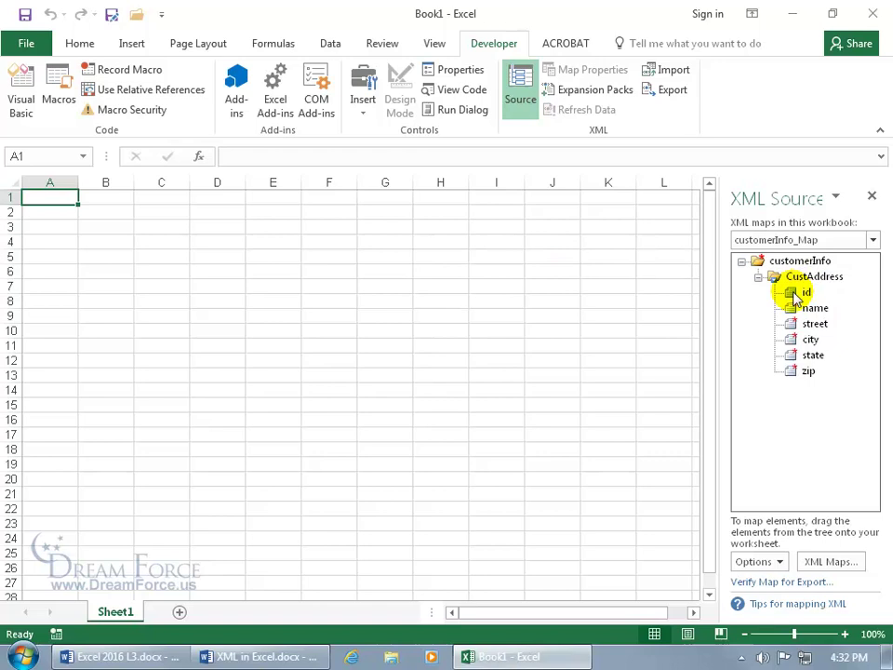
pyautogui.moveTo(797, 298); pyautogui.dragTo(169, 244)
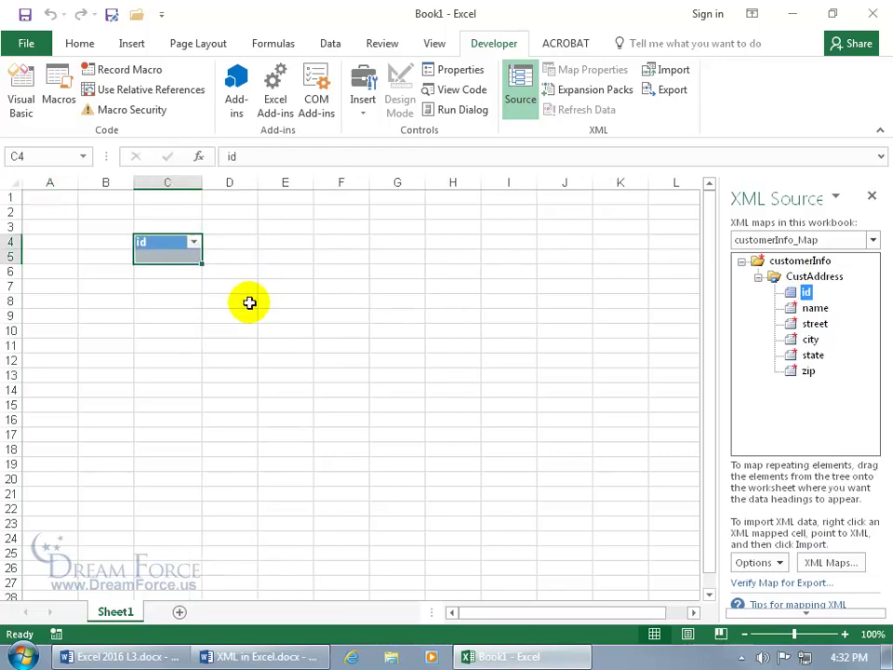
pyautogui.moveTo(806, 304); pyautogui.dragTo(290, 351)
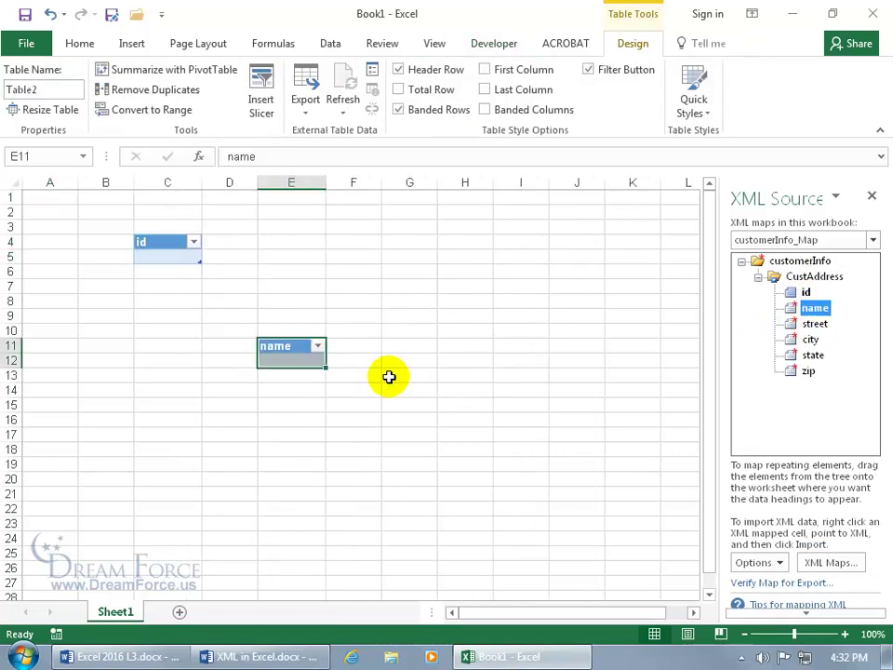
pyautogui.click(387, 391)
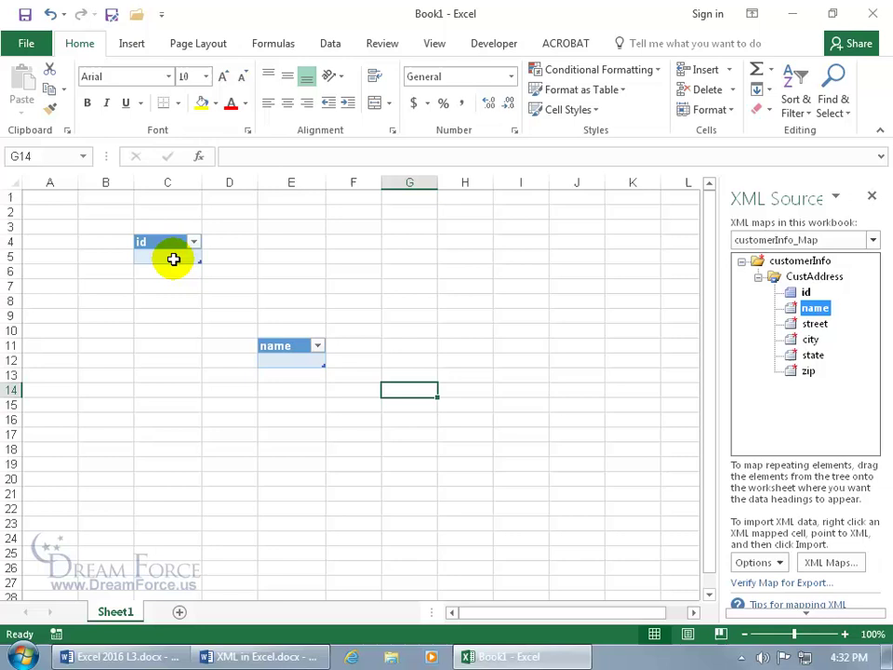
# - Select the id table and open the Design tab's Quick Styles gallery
pyautogui.click(172, 256)
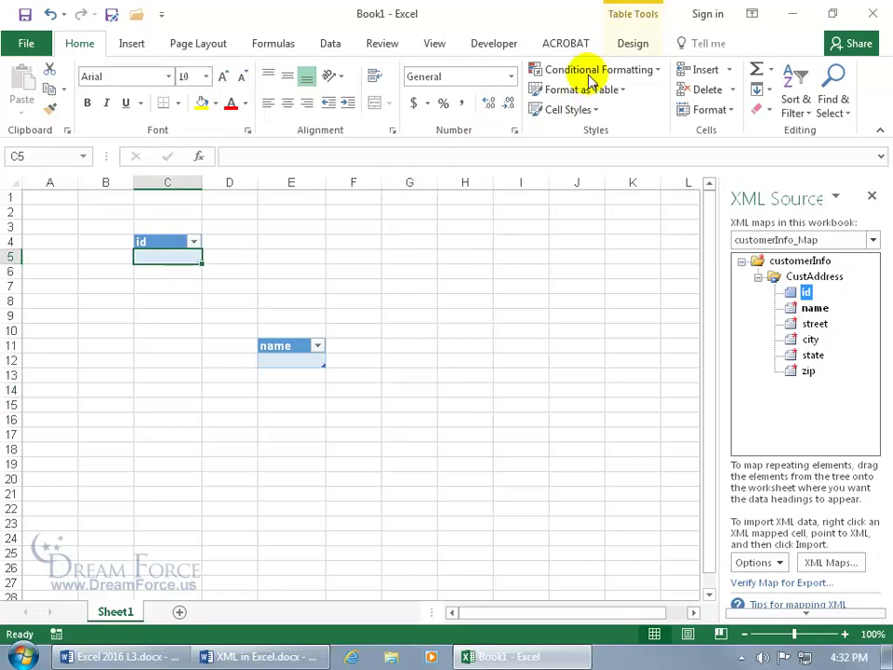
pyautogui.click(627, 45)
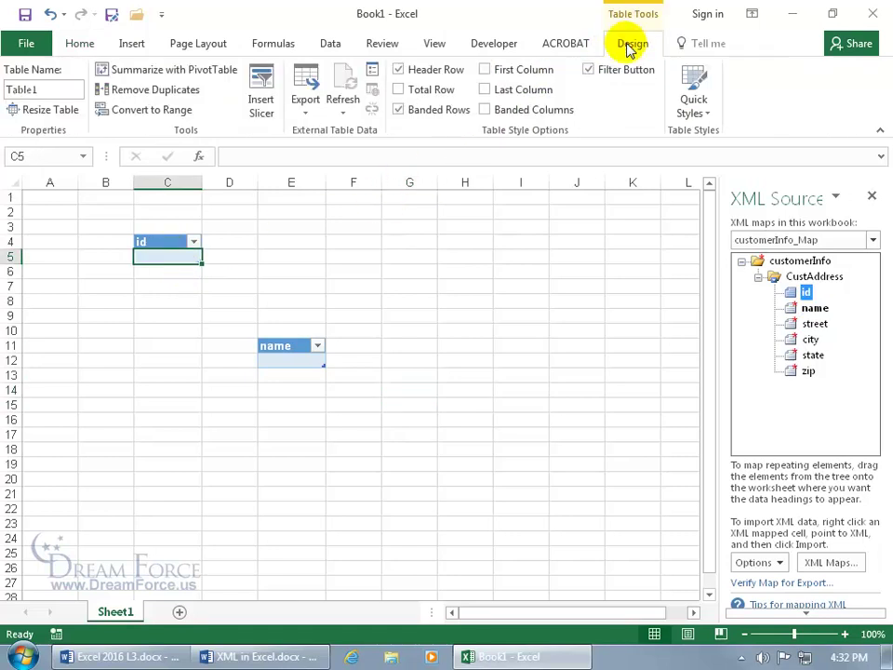
pyautogui.click(698, 115)
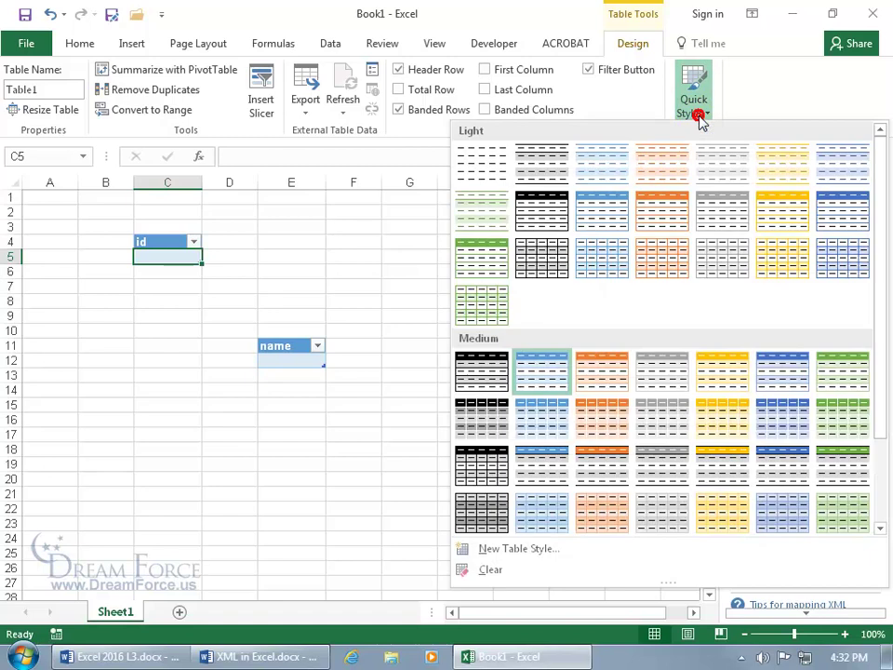
pyautogui.click(498, 214)
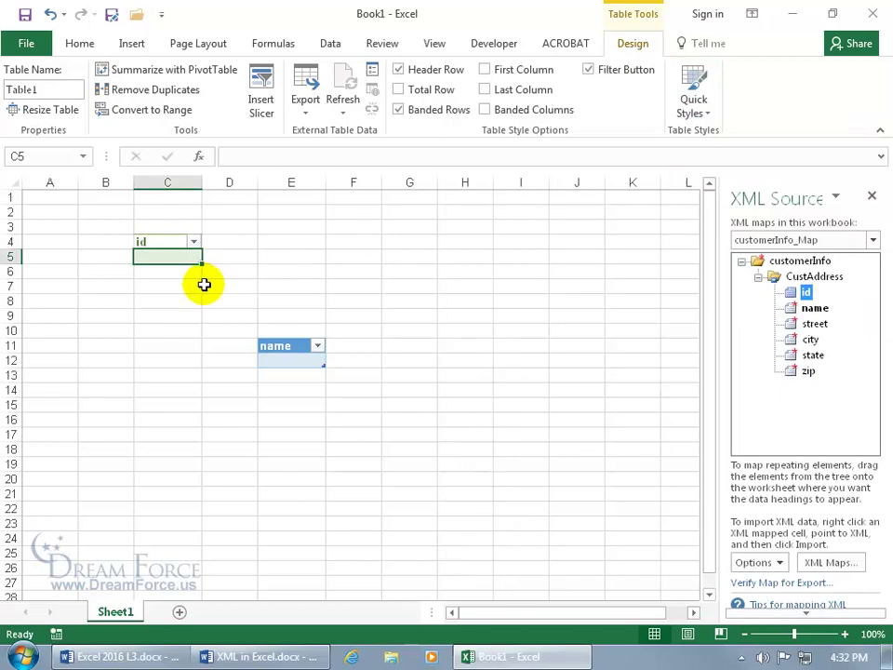
pyautogui.click(50, 14)
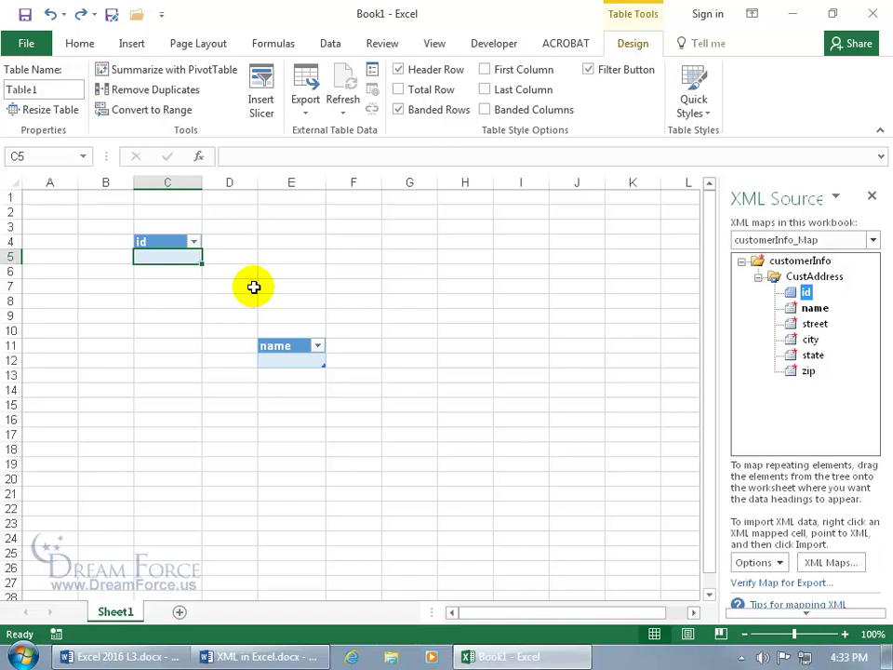
# - Select and delete the mapped id table (C4:C5) and name table (E11:E12)
pyautogui.moveTo(173, 260); pyautogui.dragTo(175, 244)
pyautogui.moveTo(279, 347); pyautogui.dragTo(320, 357)
pyautogui.press('Delete')
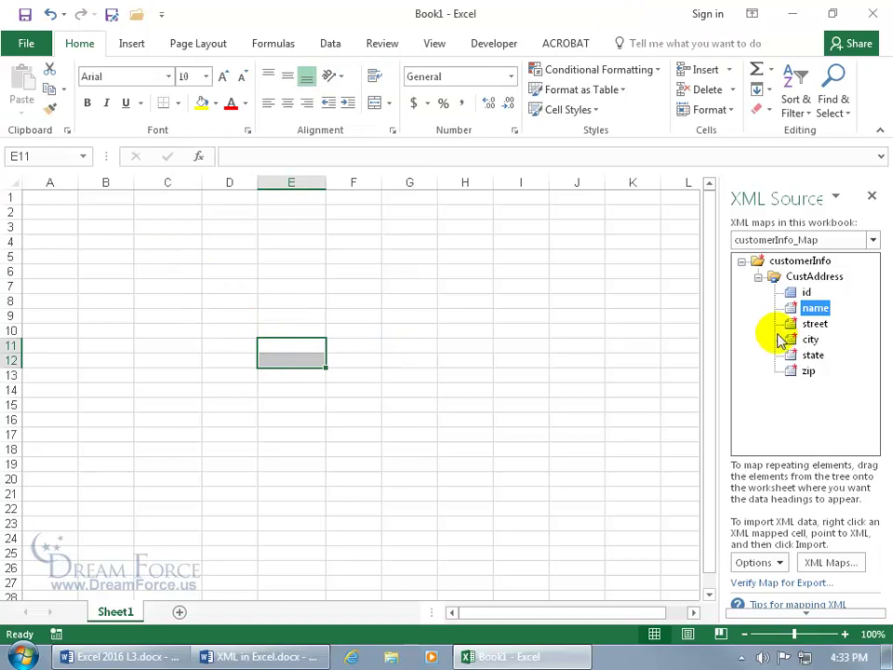
# - Select all six elements id, name, street, city, state, zip and map them at A1
pyautogui.click(802, 293)
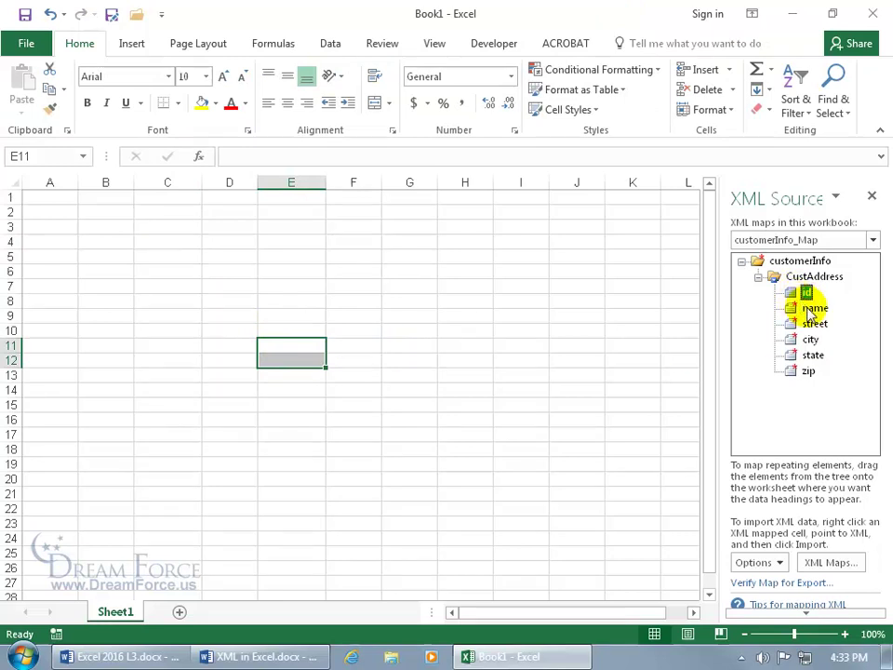
pyautogui.keyDown('ctrl'); pyautogui.click(815, 308); pyautogui.keyUp('ctrl')
pyautogui.keyDown('ctrl'); pyautogui.click(815, 324); pyautogui.keyUp('ctrl')
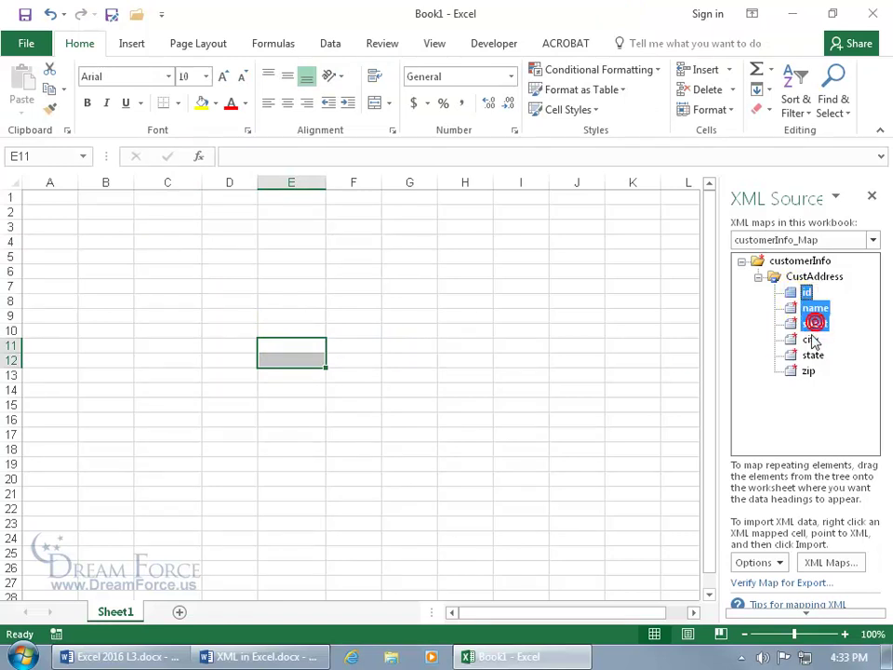
pyautogui.keyDown('ctrl'); pyautogui.click(811, 340); pyautogui.keyUp('ctrl')
pyautogui.keyDown('ctrl'); pyautogui.click(812, 355); pyautogui.keyUp('ctrl')
pyautogui.keyDown('ctrl'); pyautogui.click(808, 371); pyautogui.keyUp('ctrl')
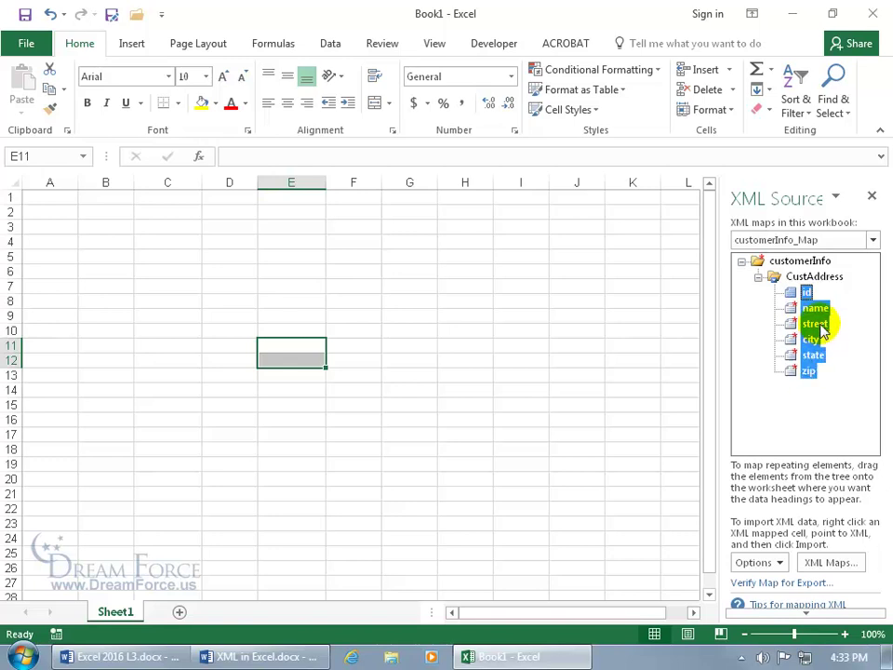
pyautogui.moveTo(820, 324); pyautogui.dragTo(47, 194)
pyautogui.click(321, 275)
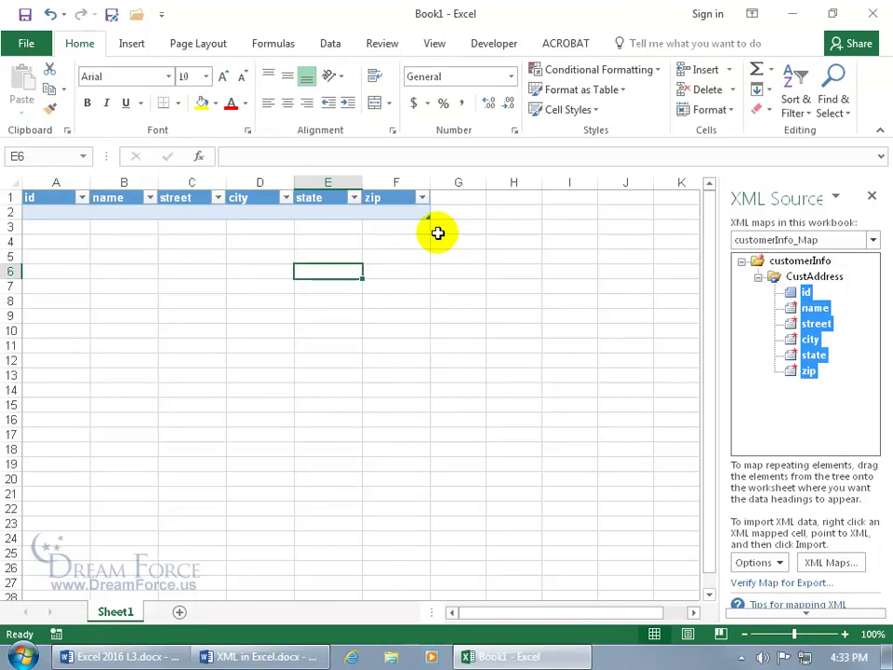
# - Apply the green Table Style Light 7 to the six-field customer table
pyautogui.click(245, 210)
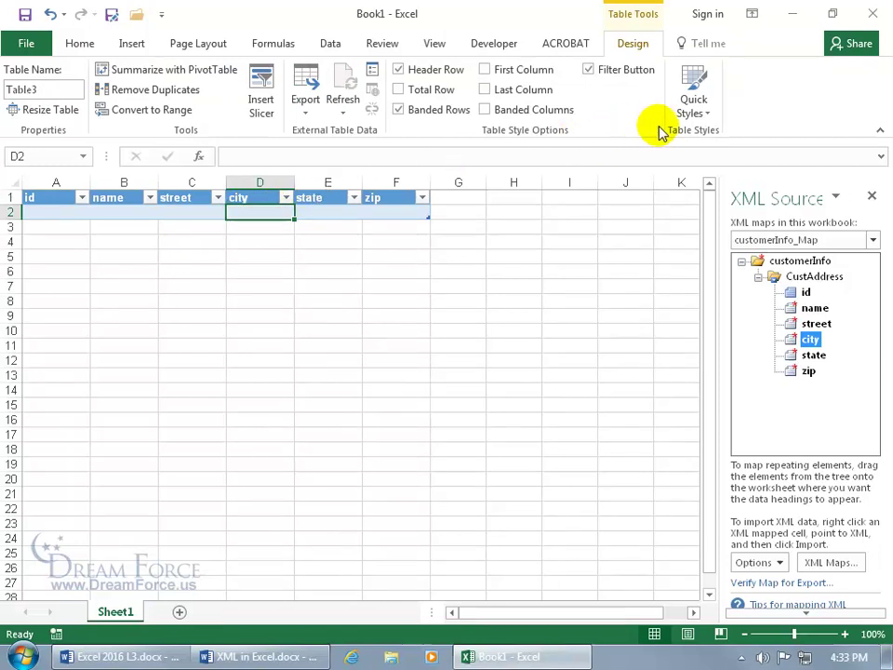
pyautogui.click(696, 104)
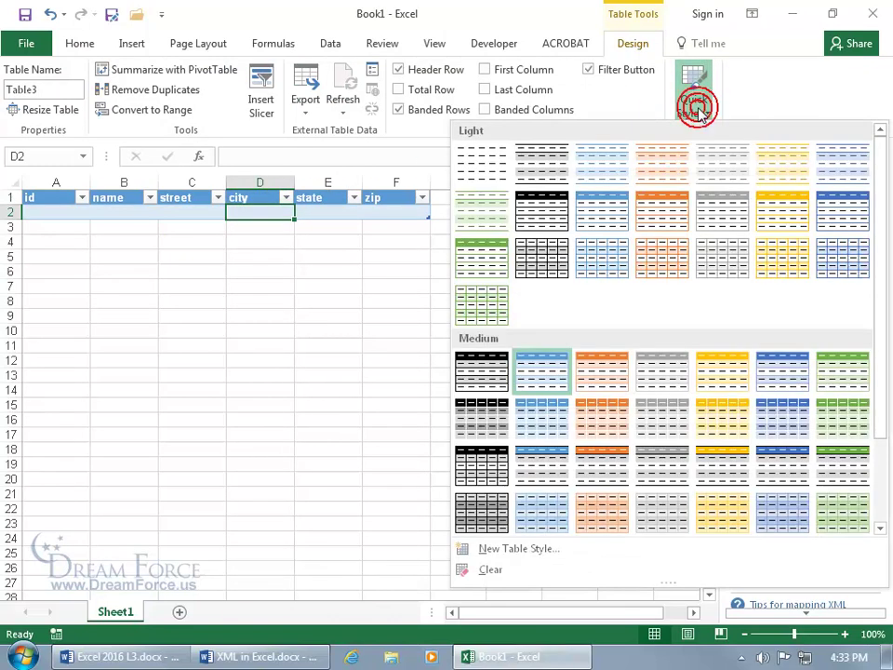
pyautogui.click(490, 210)
pyautogui.click(380, 243)
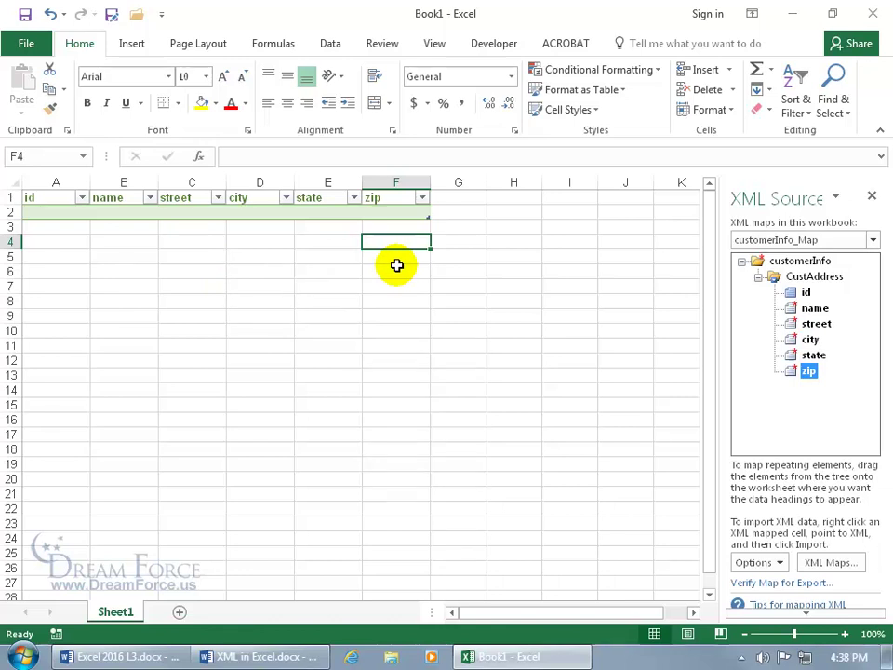
pyautogui.click(496, 44)
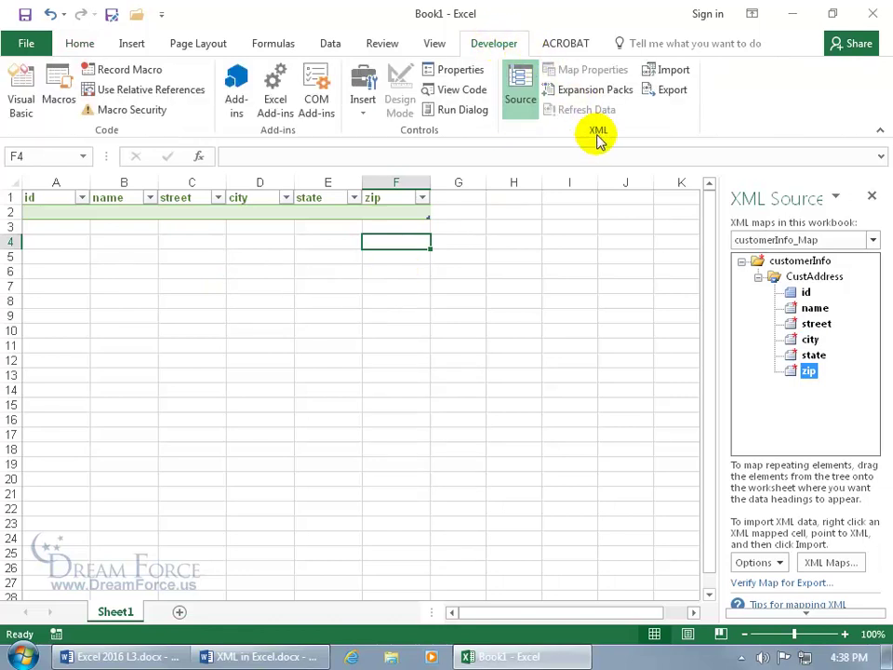
# - Import Customers.xml's three customer records into the table, then add a new row with Tab from F4
pyautogui.click(669, 72)
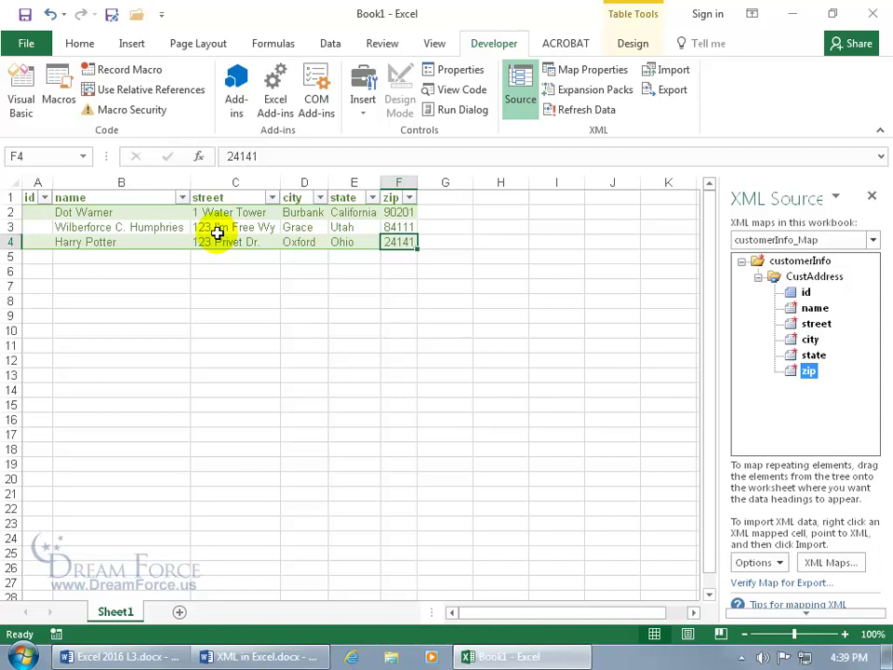
pyautogui.press('Tab')
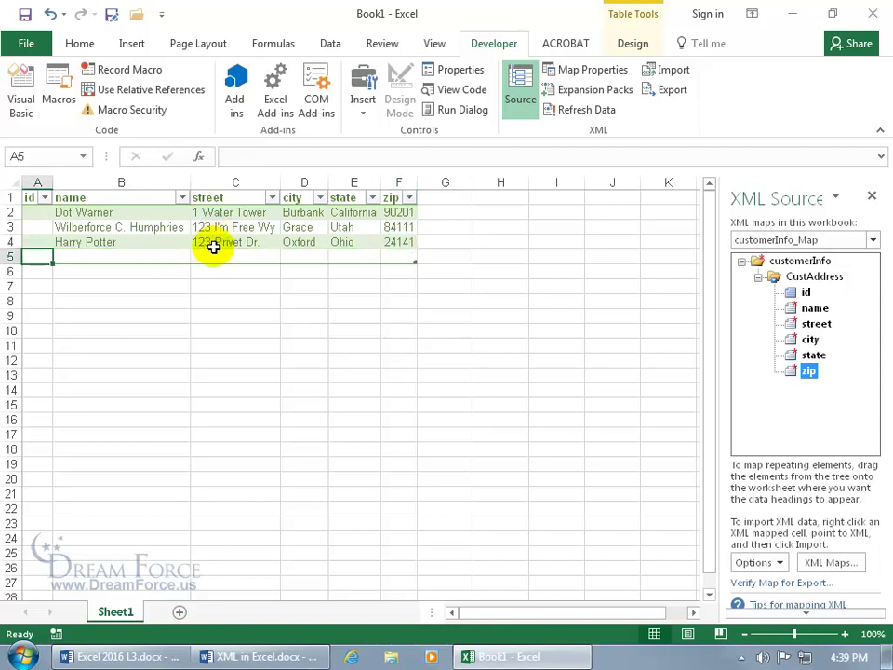
# - Undo the earlier row insertion, then insert one blank table row below the Oxford customer in D4
pyautogui.click(49, 14)
pyautogui.rightClick(296, 243)
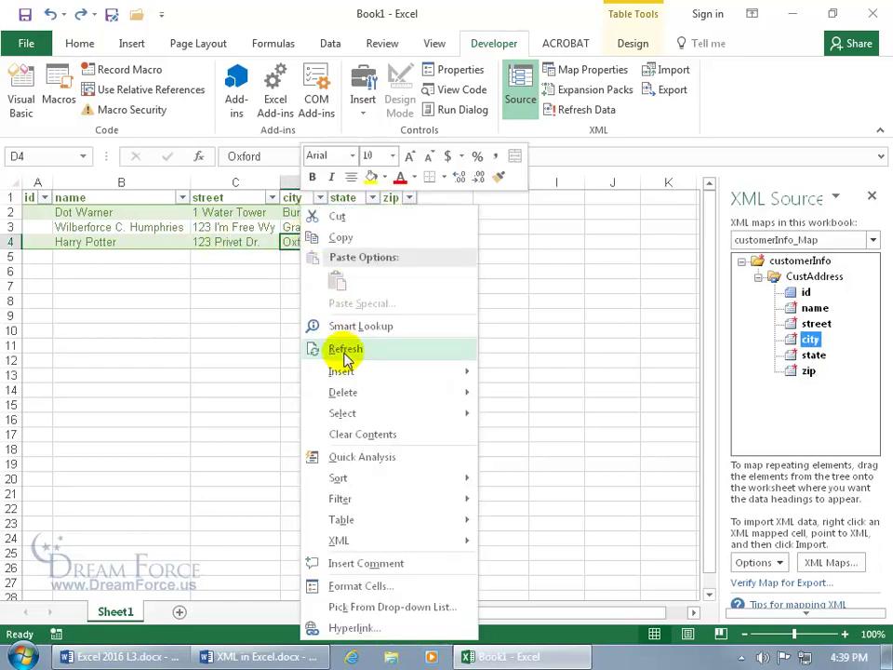
pyautogui.moveTo(346, 374)
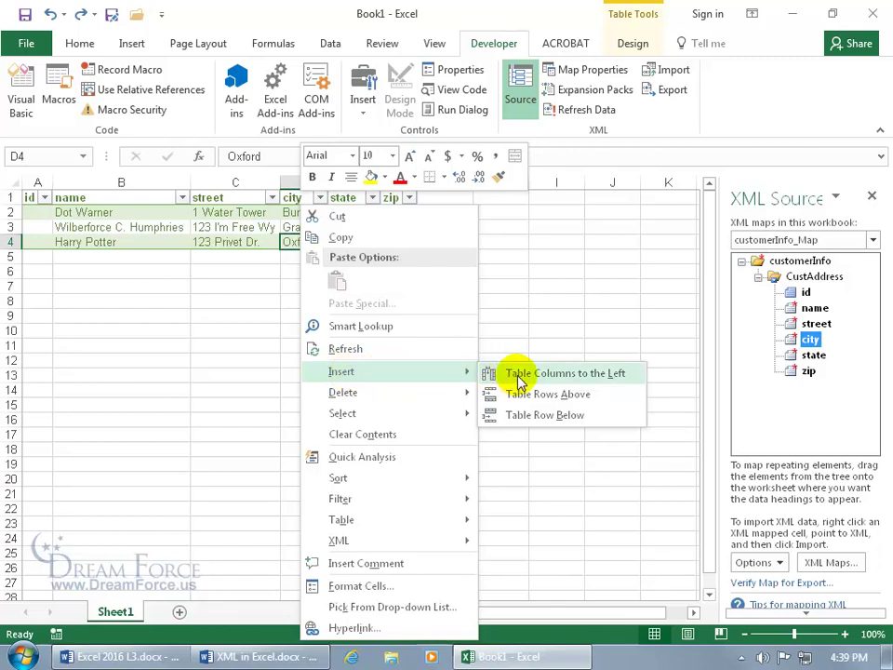
pyautogui.click(547, 419)
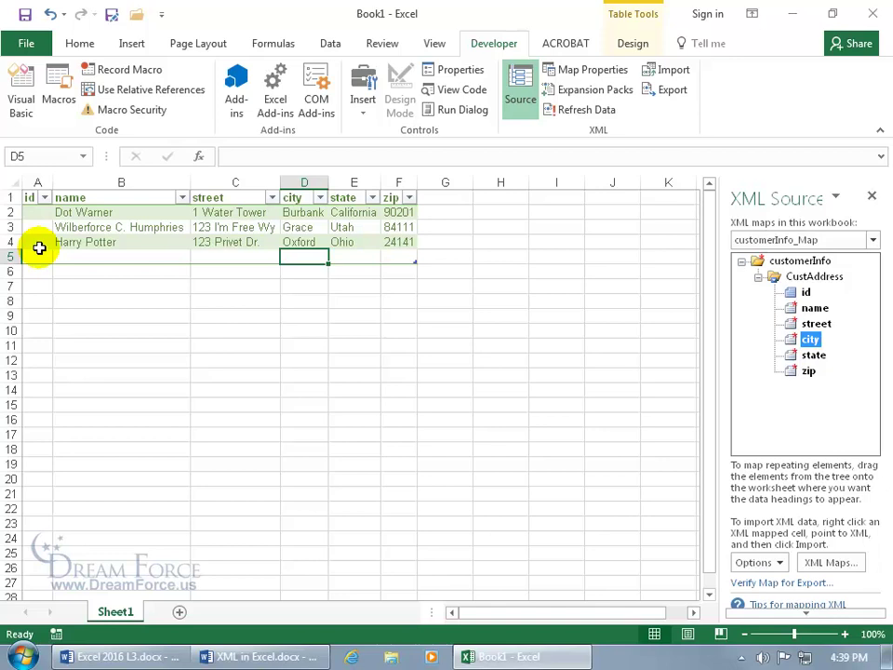
# - Delete the empty id column A from the customer table
pyautogui.click(36, 180)
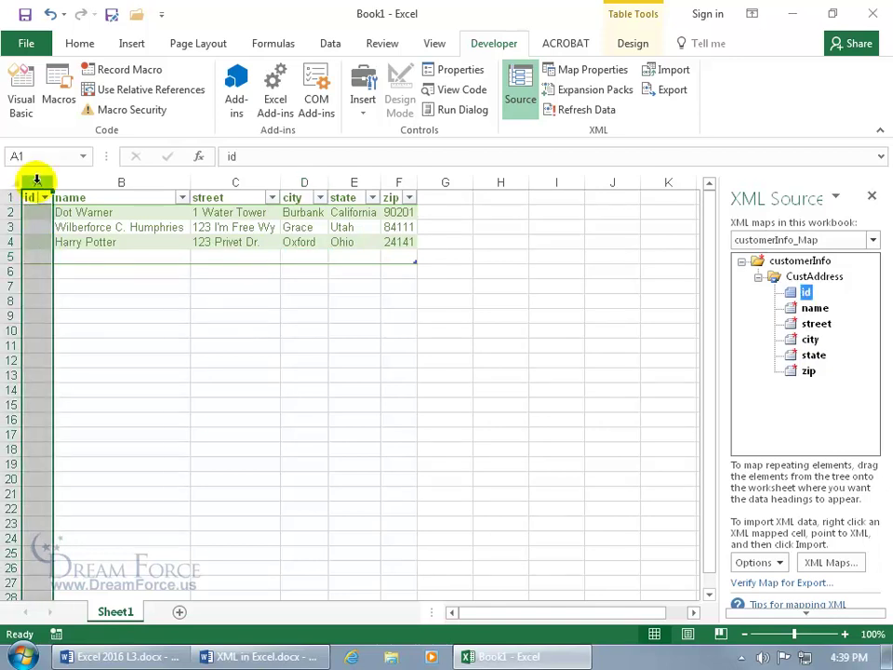
pyautogui.rightClick(37, 180)
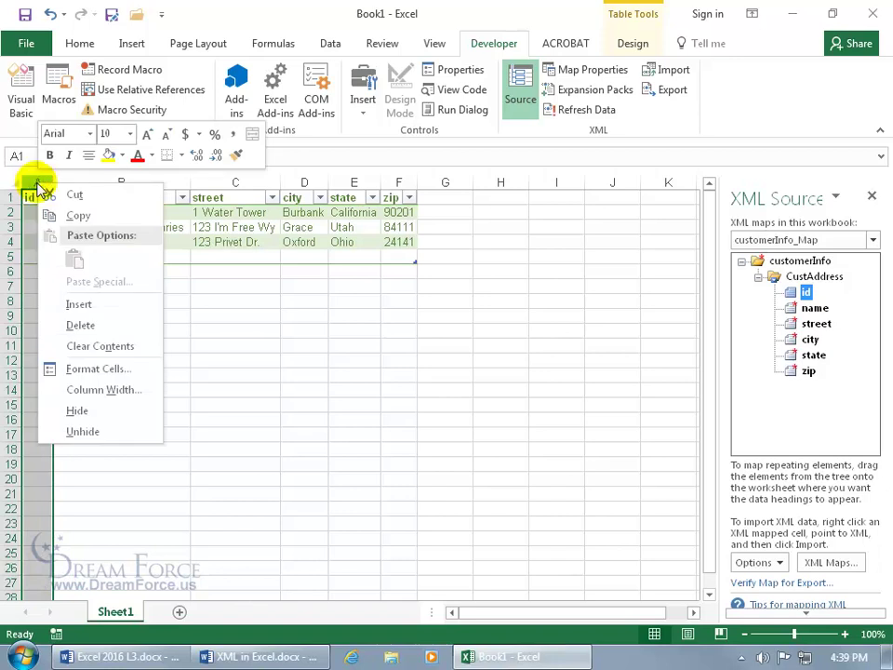
pyautogui.click(78, 325)
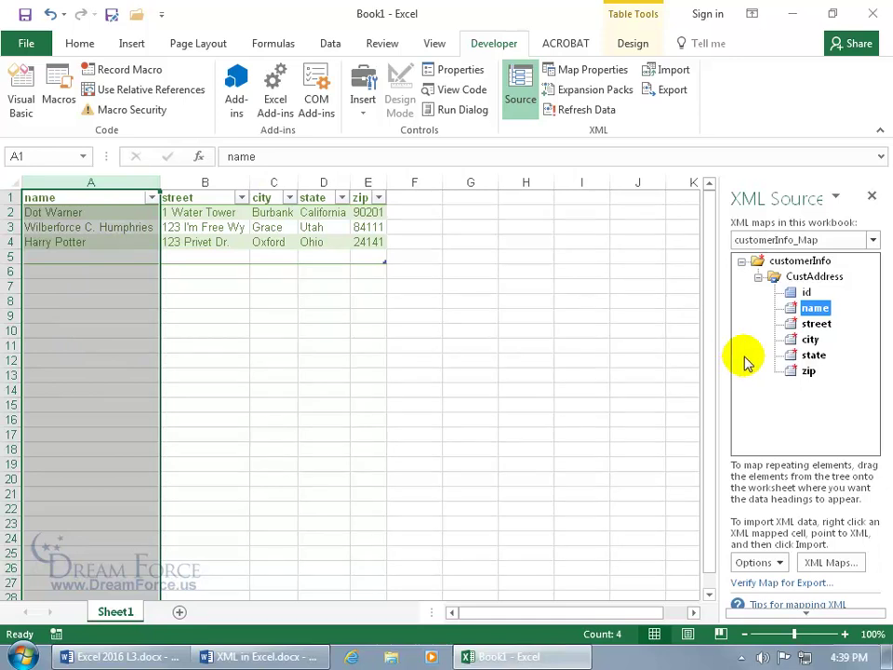
# - Check the columns mapped to street, city, state and zip in XML Source, then select A5
pyautogui.click(816, 323)
pyautogui.click(810, 340)
pyautogui.click(813, 354)
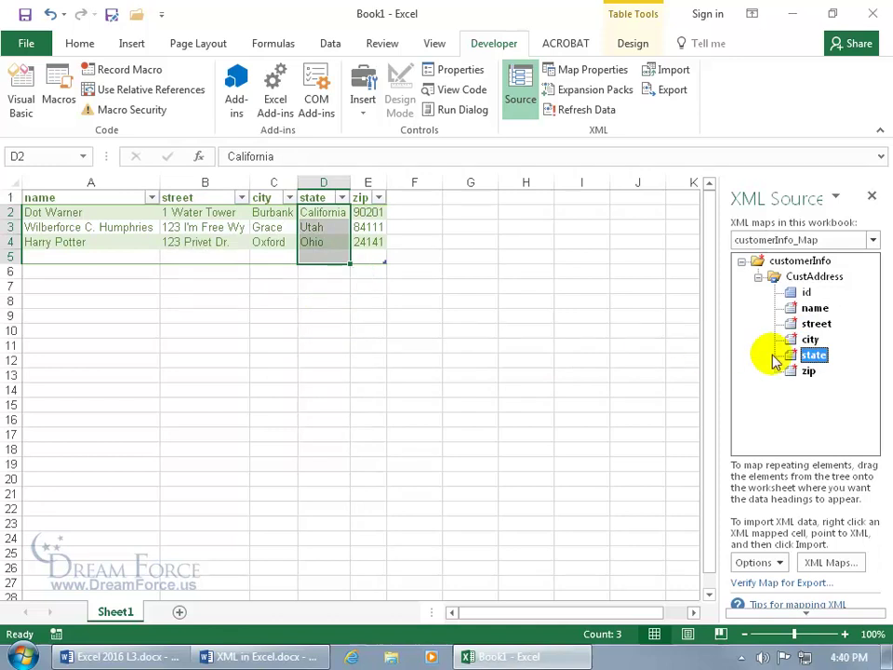
pyautogui.click(807, 371)
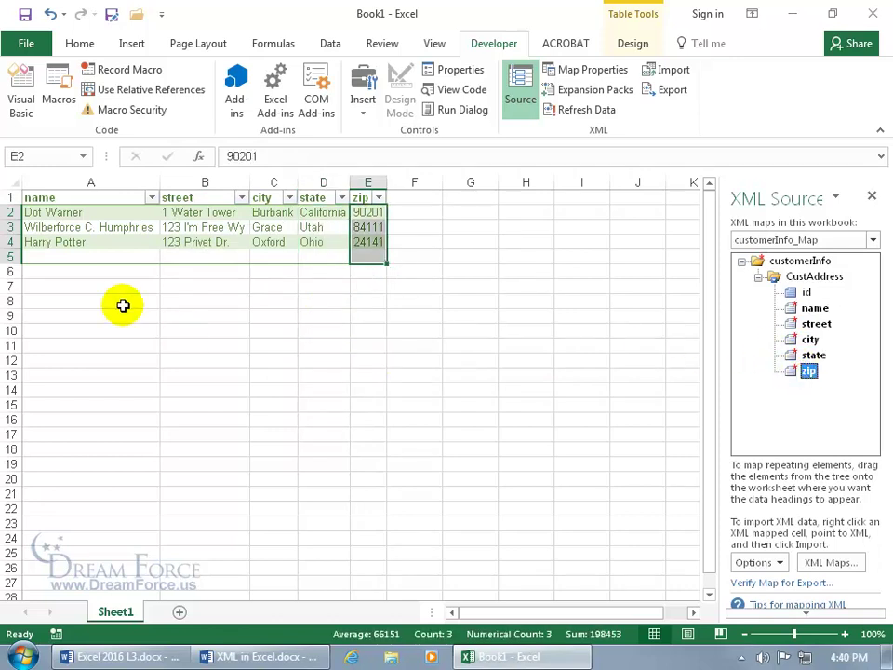
pyautogui.click(104, 258)
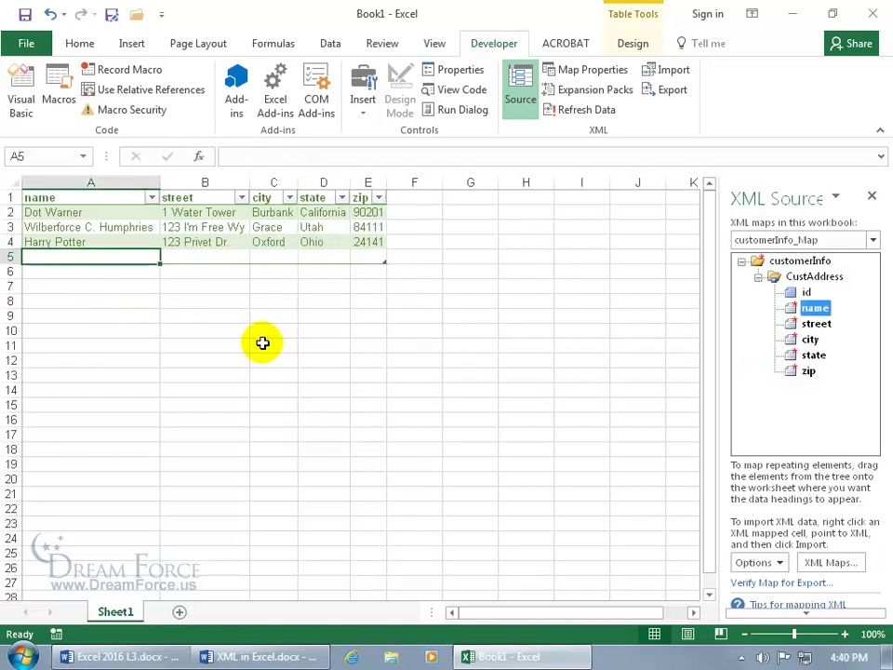
# - Enter the fourth customer's name, street, city, state and zip across A5:E5
pyautogui.write('Homer Simpson')
pyautogui.press('Tab')
pyautogui.write('1875 Sycamore')
pyautogui.press('Tab')
pyautogui.write('Holladay')
pyautogui.press('Tab')
pyautogui.write('Utah\t8411')
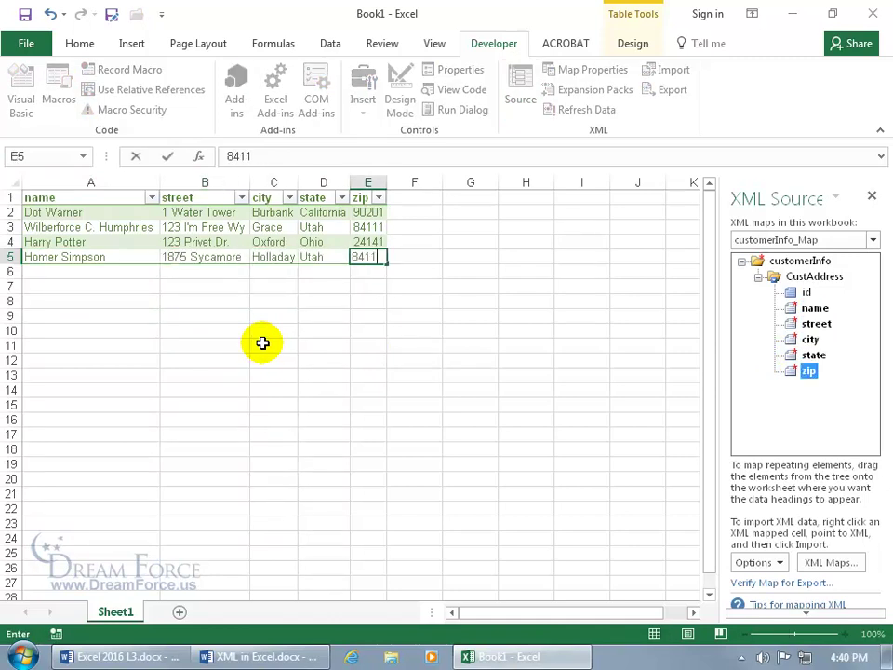
pyautogui.write('7')
pyautogui.press('Return')
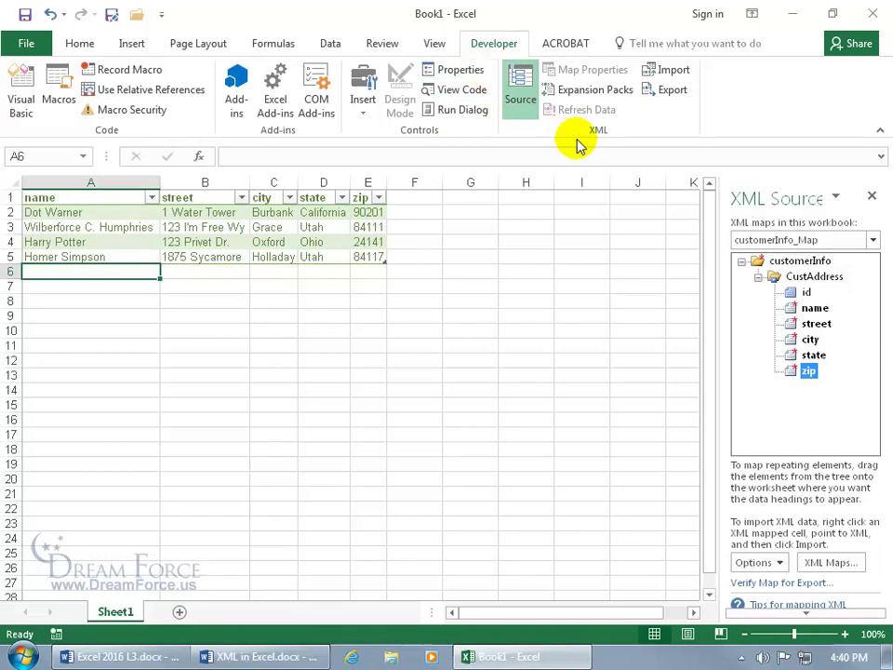
# - Export the XML data to the desktop as 'My Spiffy Happy Go Lucky Clients', then close Excel with Don't Save
pyautogui.click(673, 92)
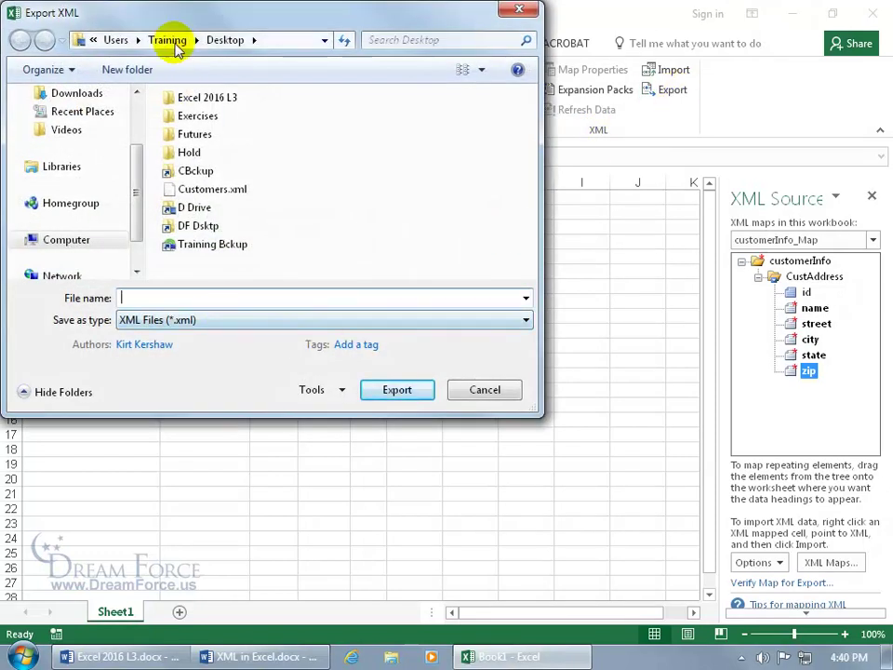
pyautogui.moveTo(163, 24); pyautogui.dragTo(325, 118)
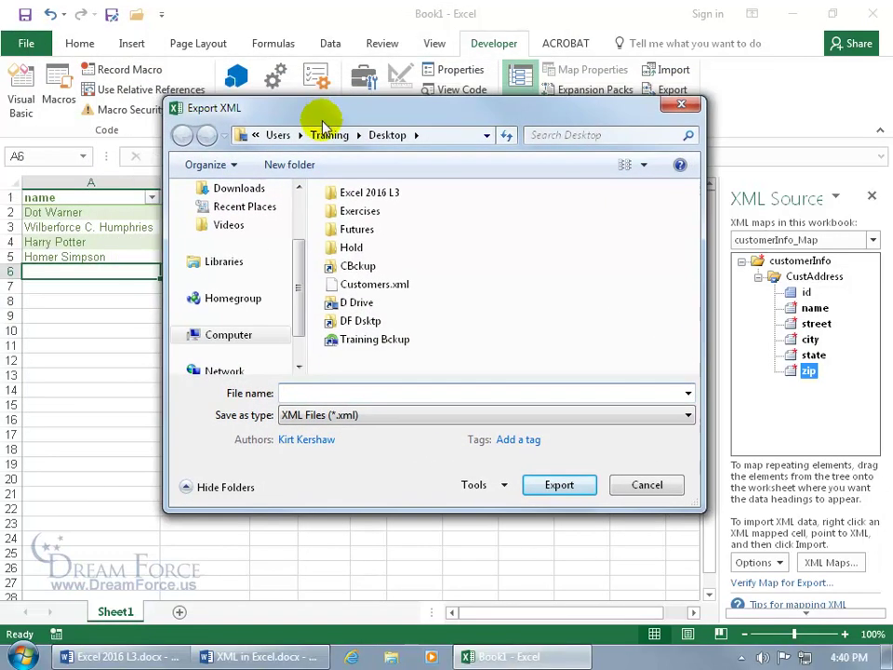
pyautogui.click(343, 393)
pyautogui.write('My Spiffy Happy Go Lucky Clients')
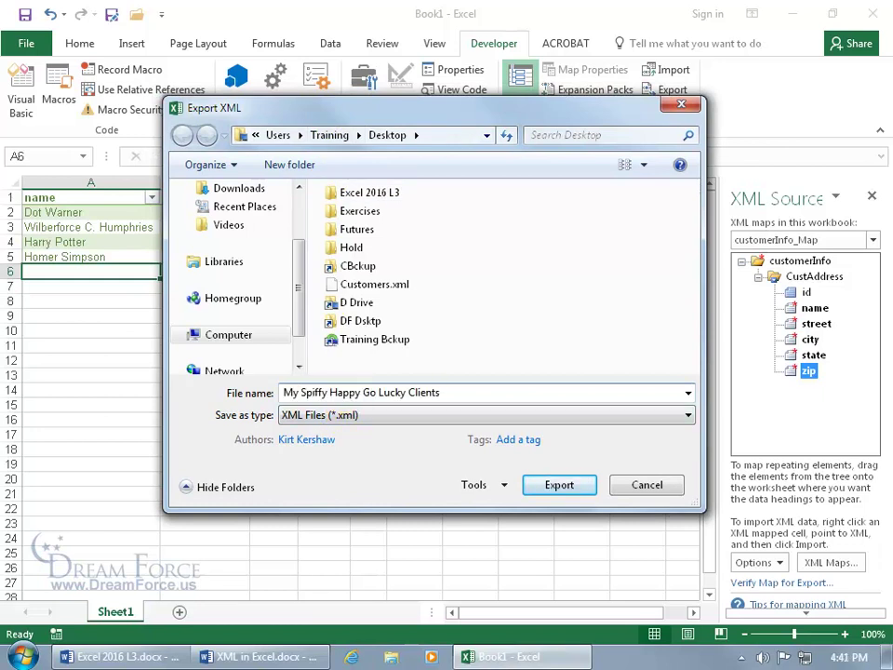
pyautogui.click(337, 441)
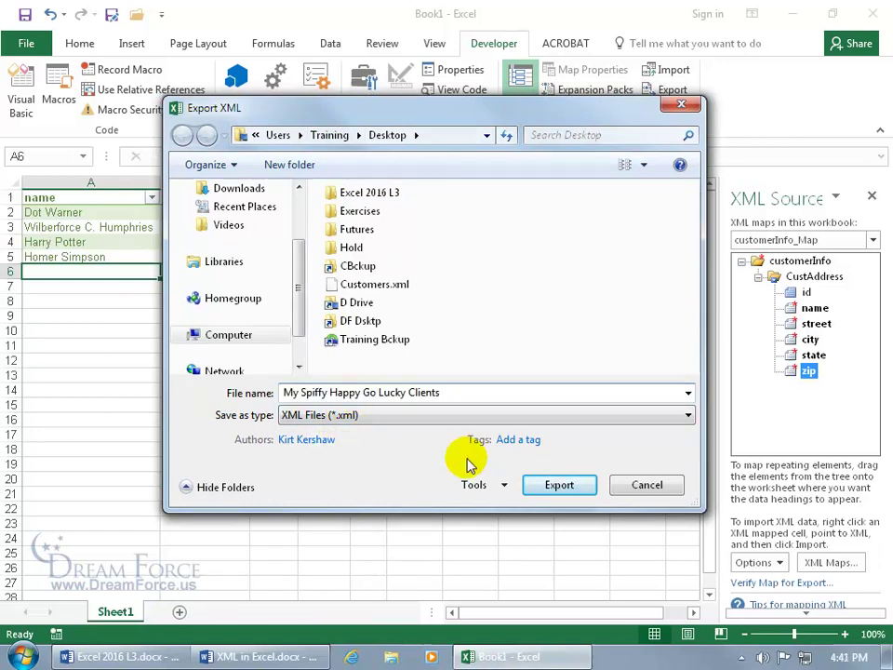
pyautogui.click(558, 488)
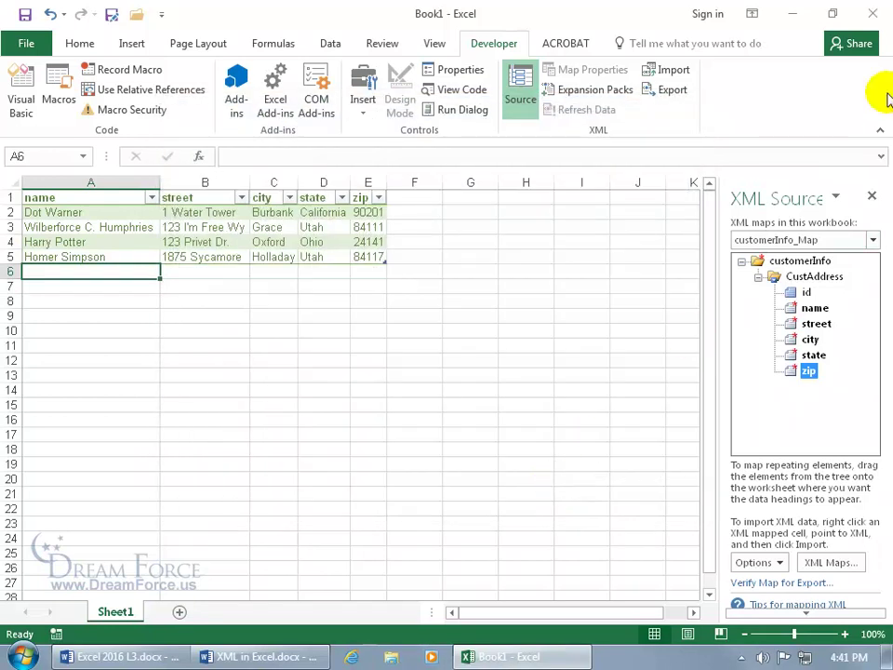
pyautogui.click(873, 13)
pyautogui.click(447, 364)
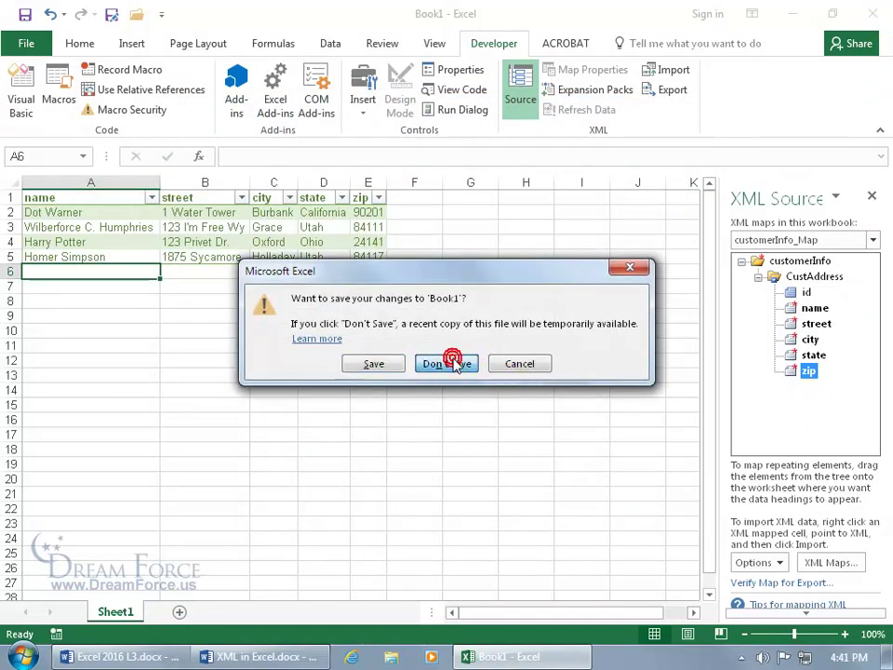
# - Drag the My Spiffy Happy Go Lucky Clients.xml icon next to Schema.xsd, then select Customers.xml
pyautogui.click(37, 405)
pyautogui.moveTo(37, 405); pyautogui.dragTo(389, 339)
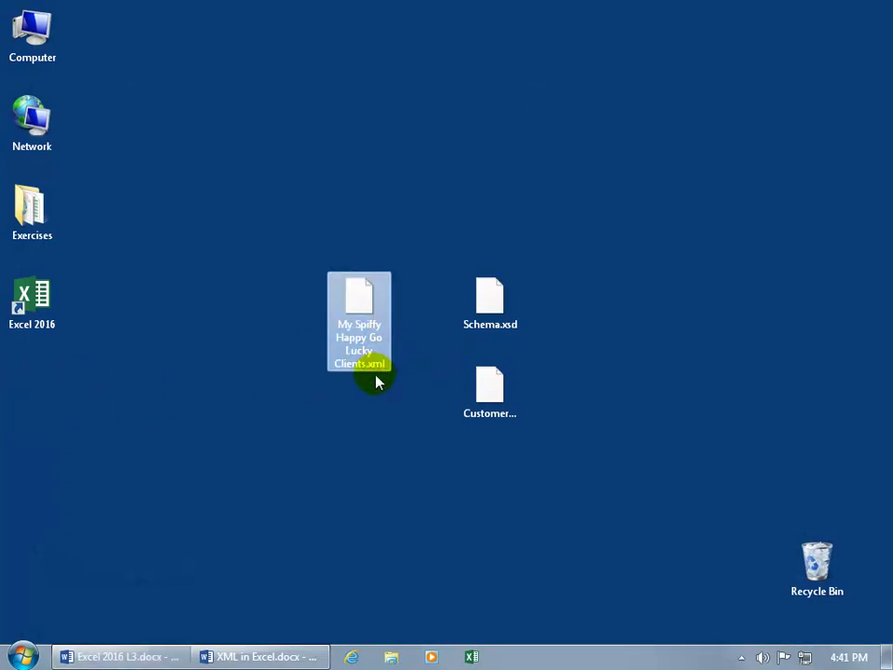
pyautogui.moveTo(485, 313)
pyautogui.click(470, 402)
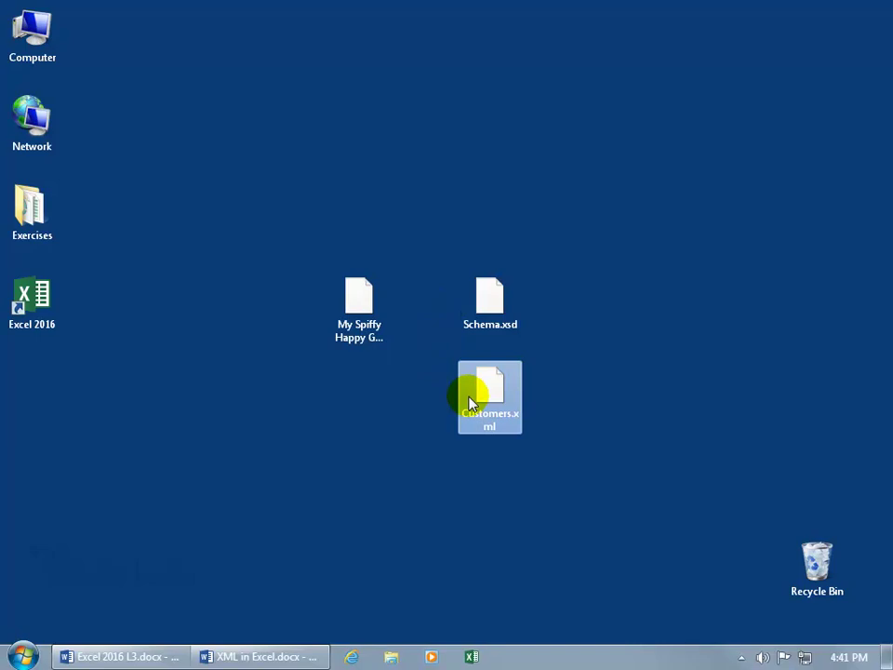